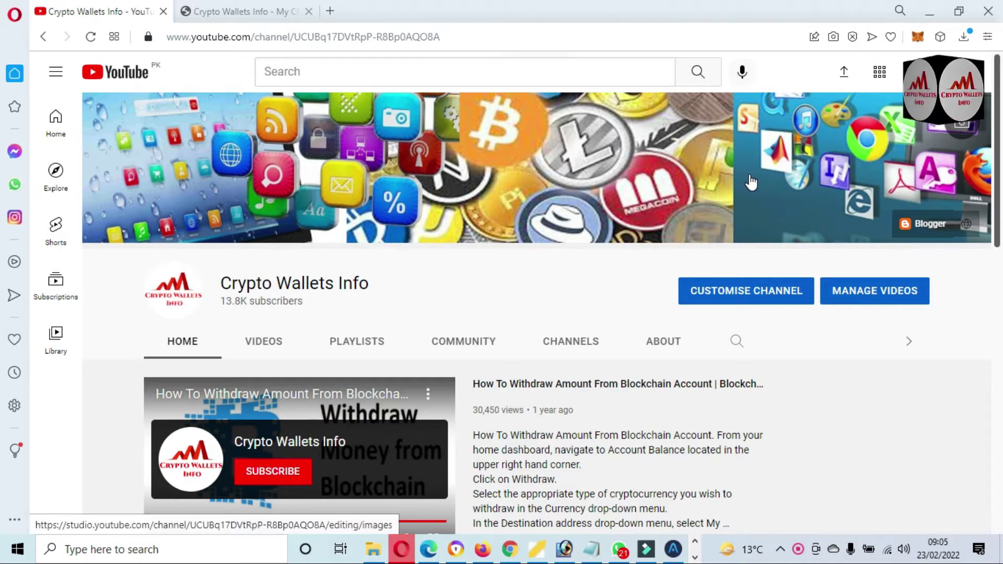
From the Crypto Wallets Info tab, open coinmarketcap.com in a new tab via the 'coin' suggestion.
click(256, 7)
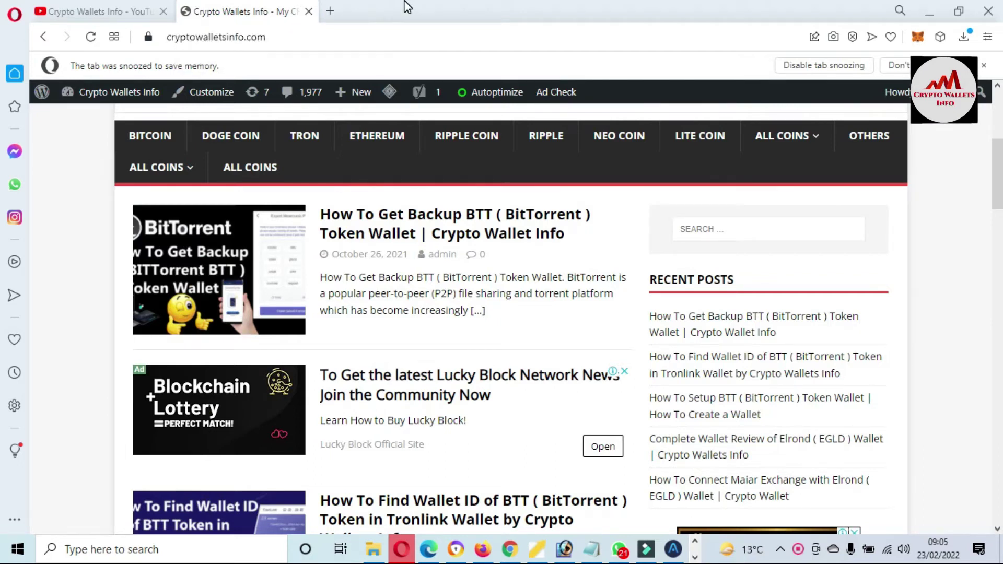
click(338, 11)
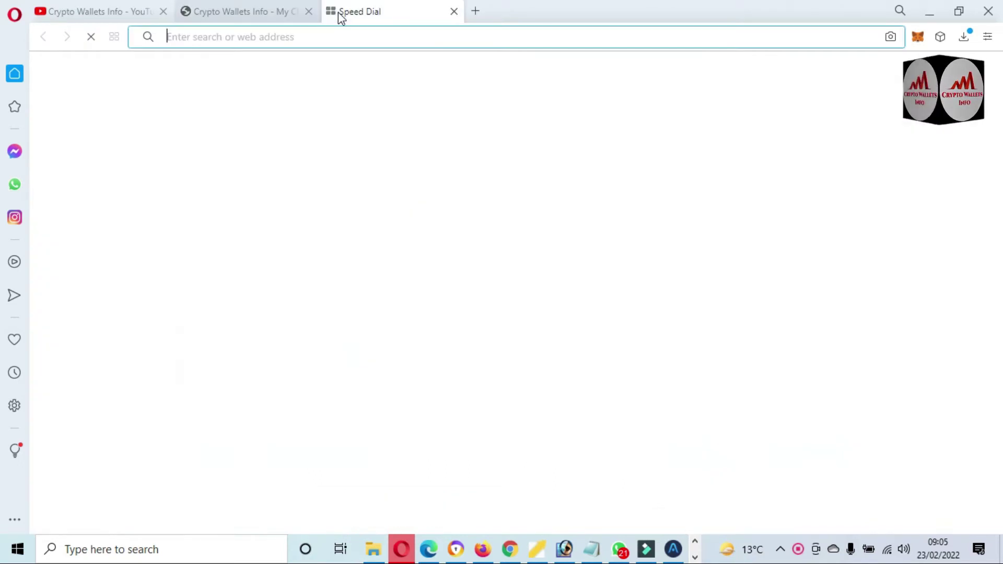
text(coin)
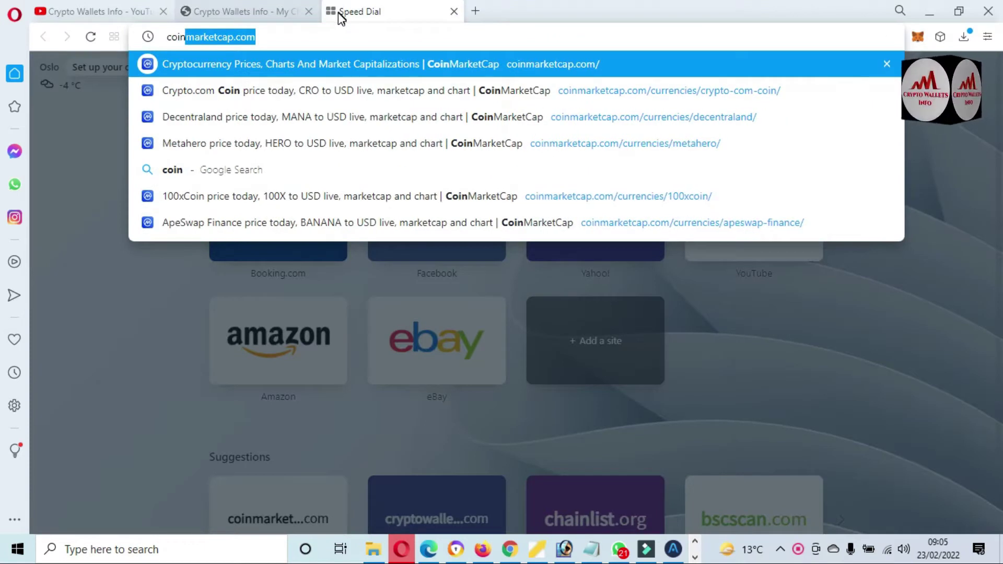
click(327, 62)
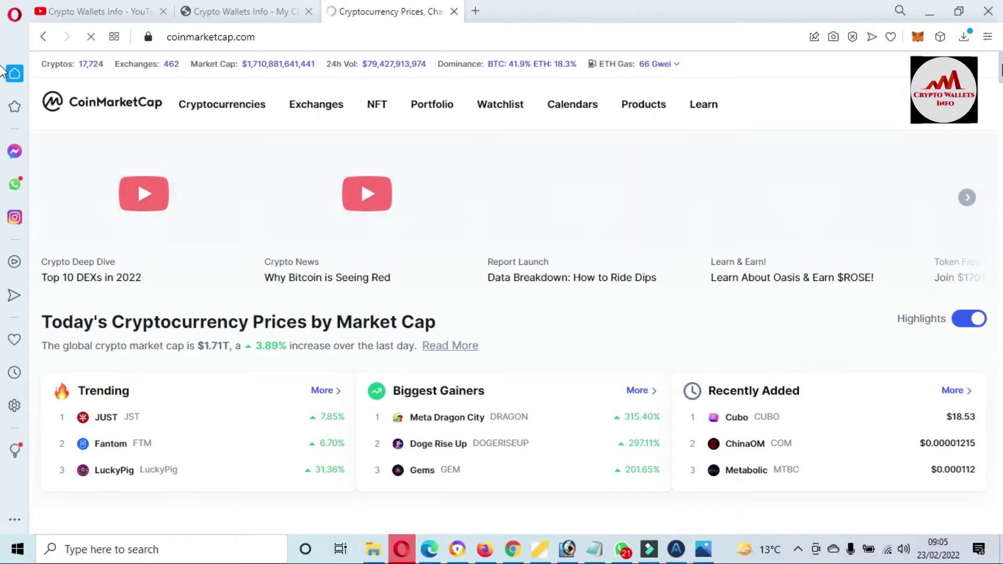
Scroll the price table past rank 50 until BitTorrent (New) at rank 52 shows.
scroll(3, 73, down, 3)
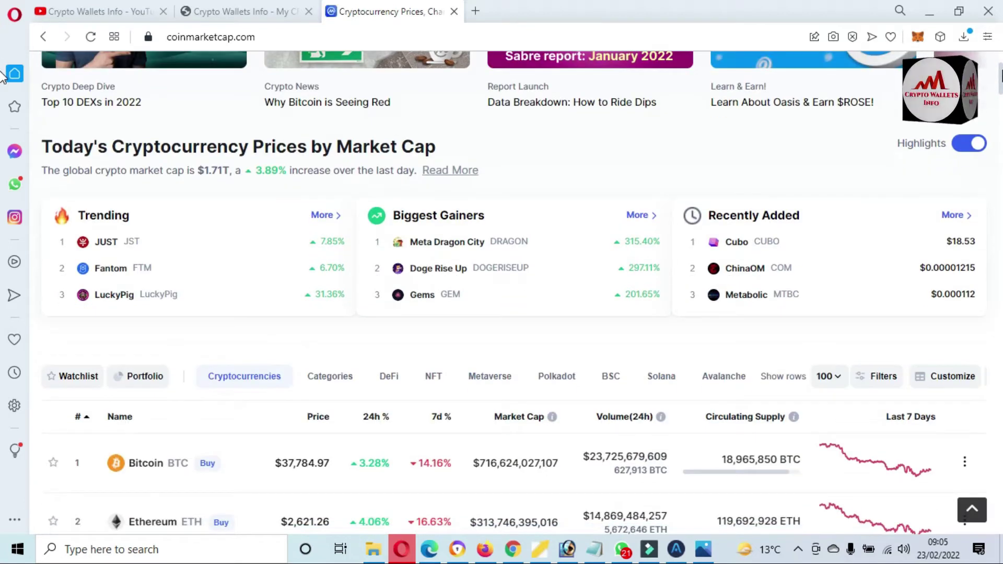
scroll(4, 76, down, 4)
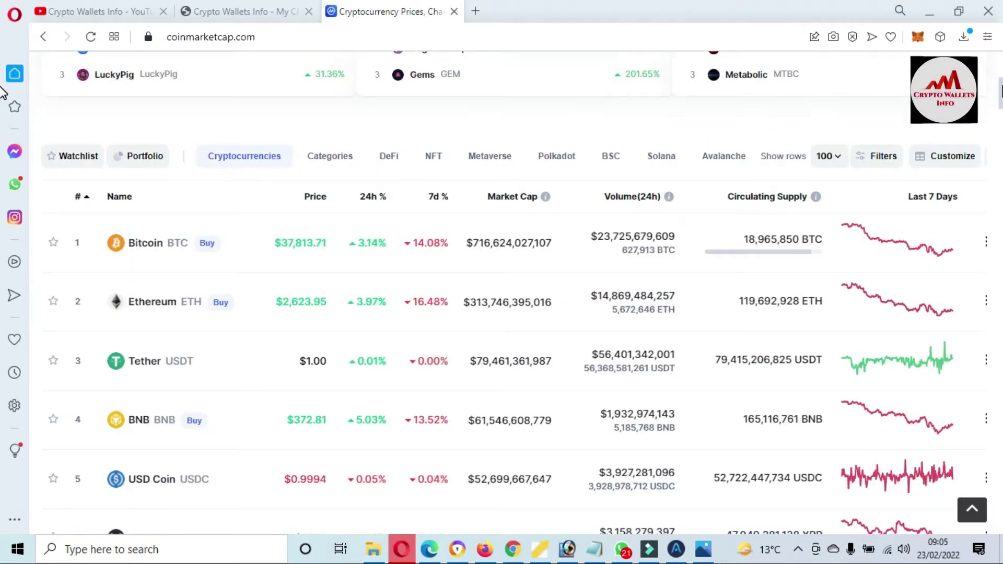
scroll(3, 93, down, 5)
scroll(3, 131, down, 8)
scroll(3, 138, down, 9)
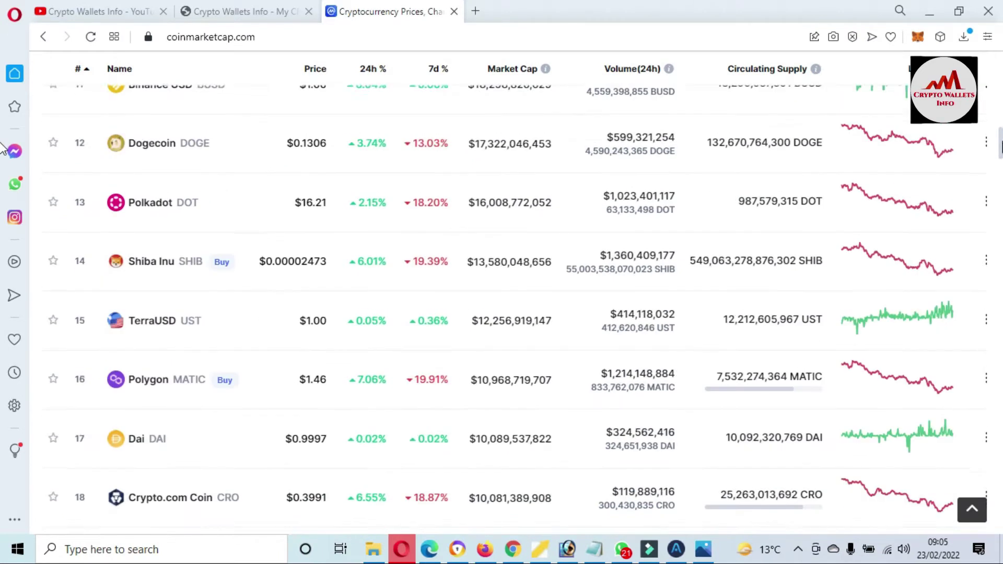
scroll(3, 172, down, 11)
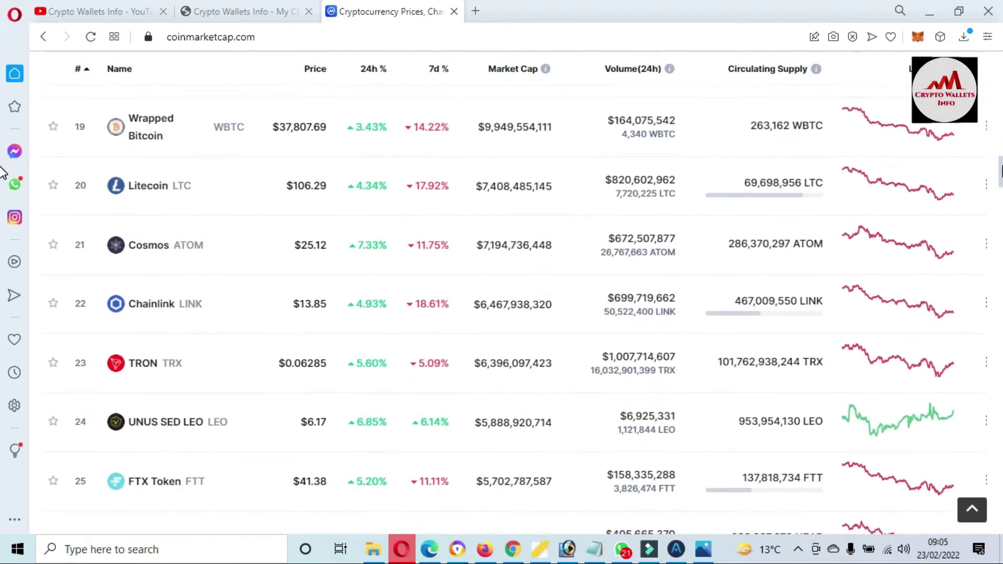
scroll(3, 216, down, 10)
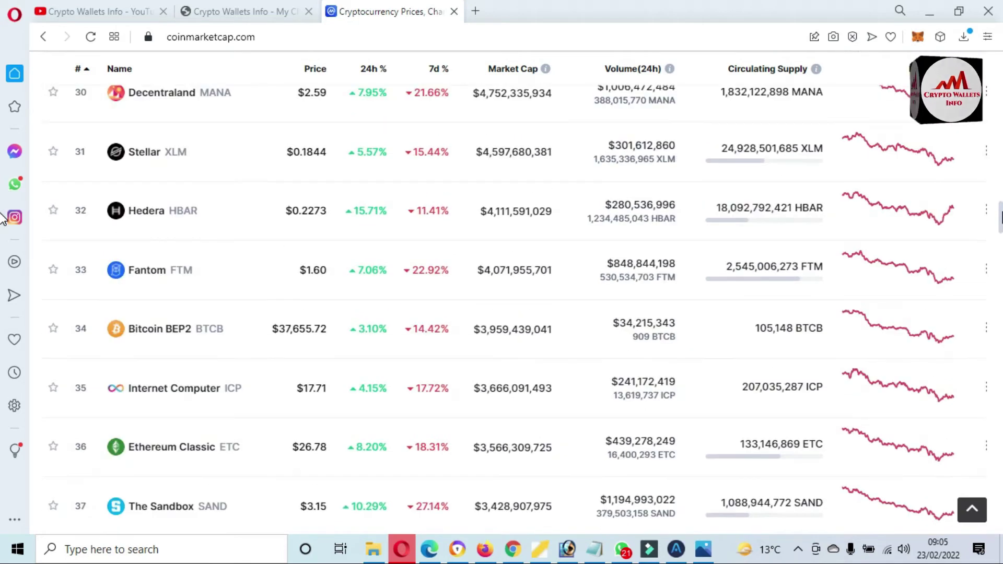
scroll(2, 251, down, 7)
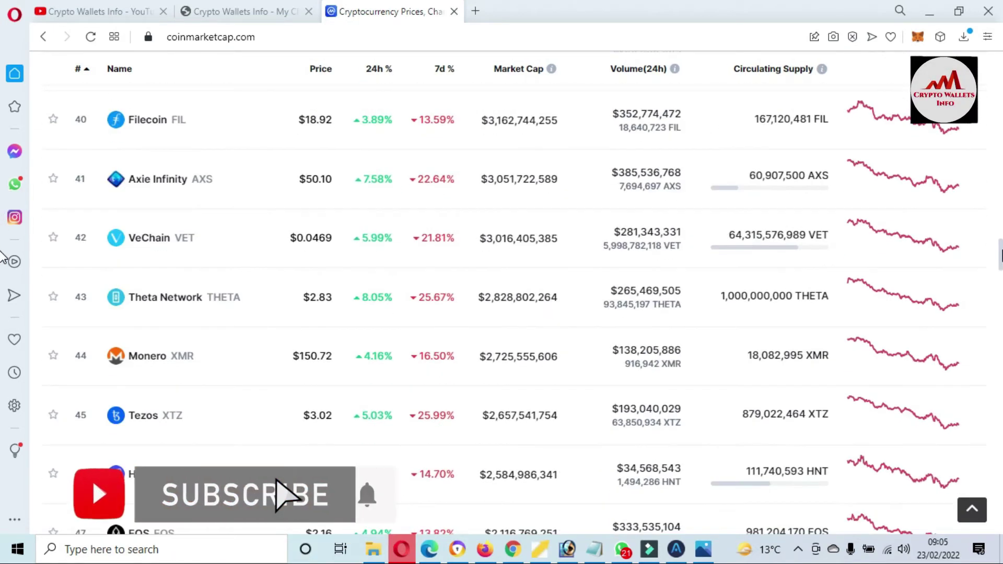
scroll(3, 274, down, 3)
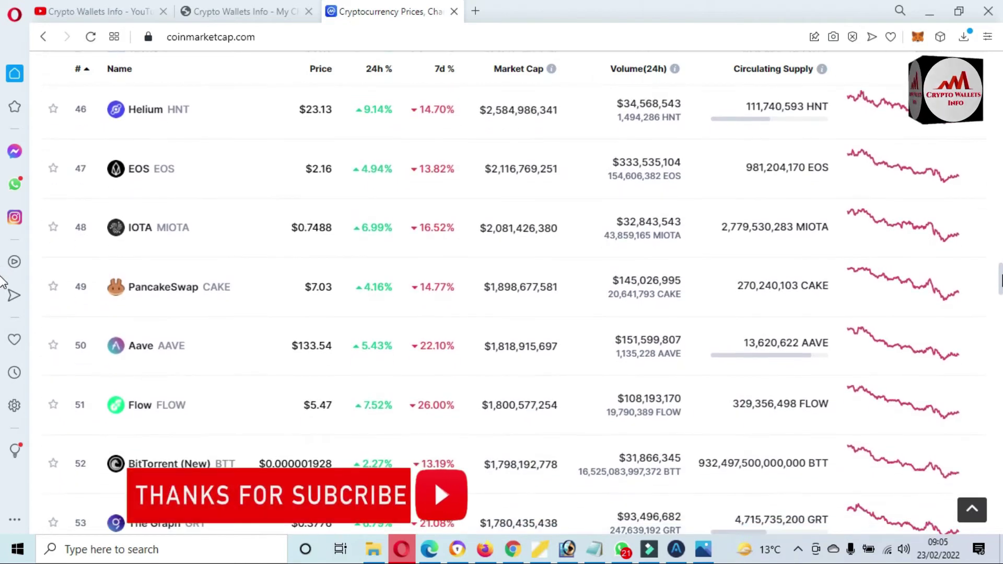
scroll(3, 287, down, 4)
scroll(3, 295, down, 6)
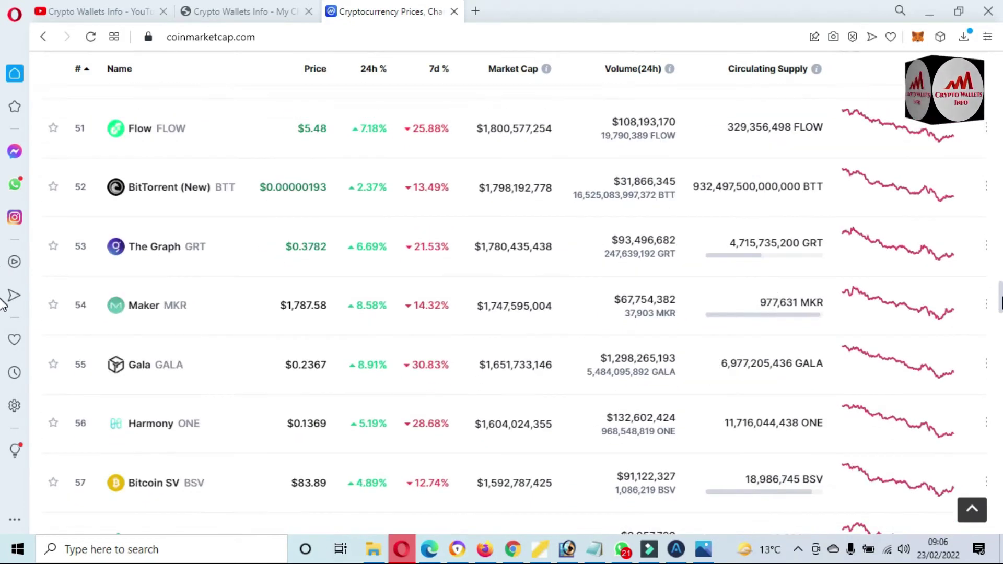
scroll(2, 327, down, 4)
scroll(2, 339, down, 5)
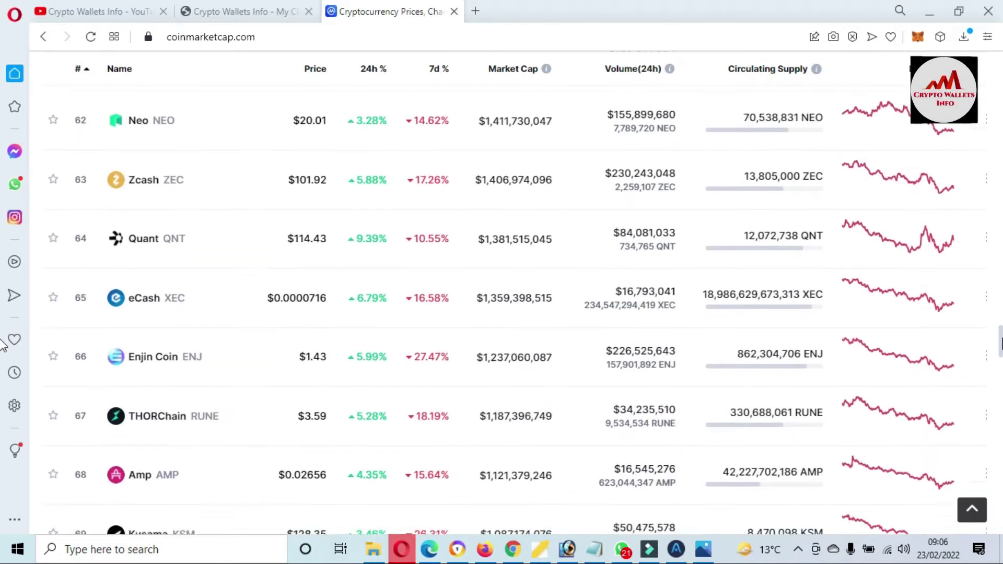
scroll(3, 347, up, 11)
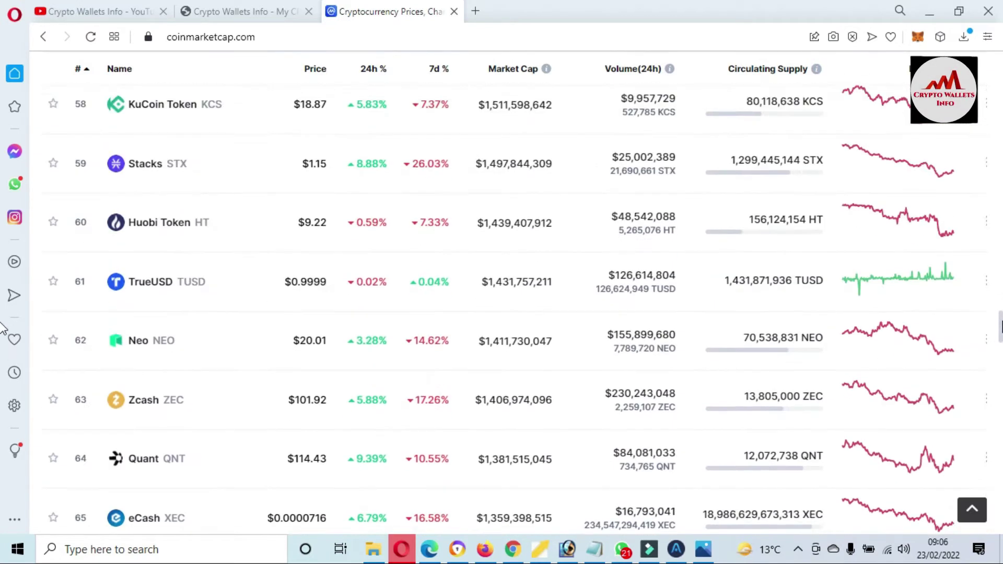
scroll(3, 308, up, 3)
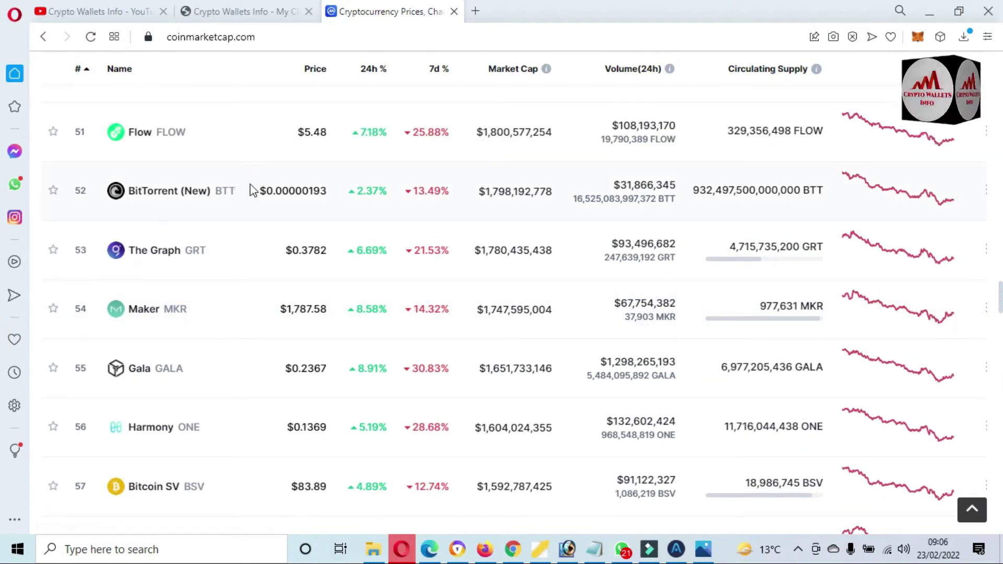
Select BitTorrent (New)'s price $0.00000193 in its table row.
drag(244, 189, 123, 182)
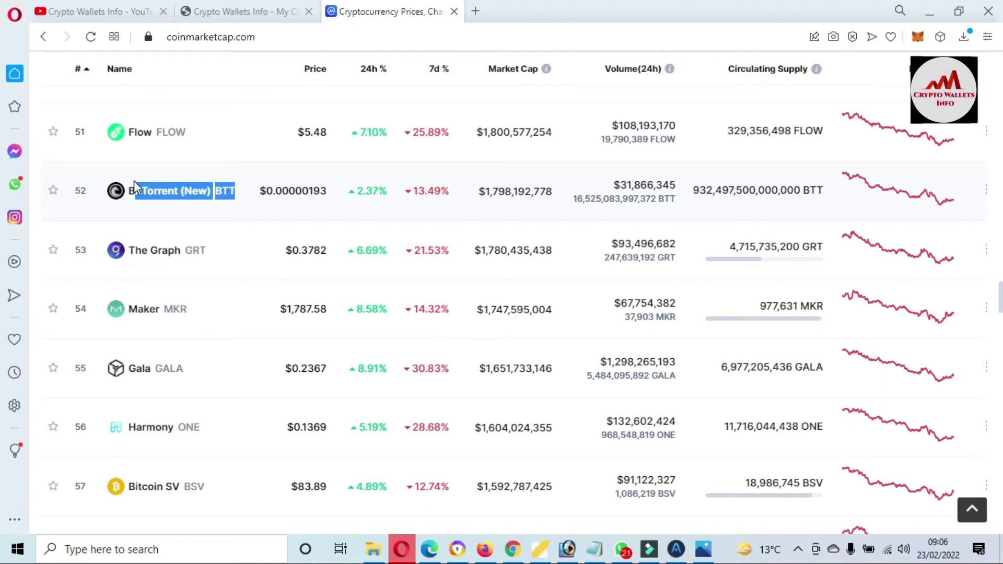
drag(256, 190, 347, 188)
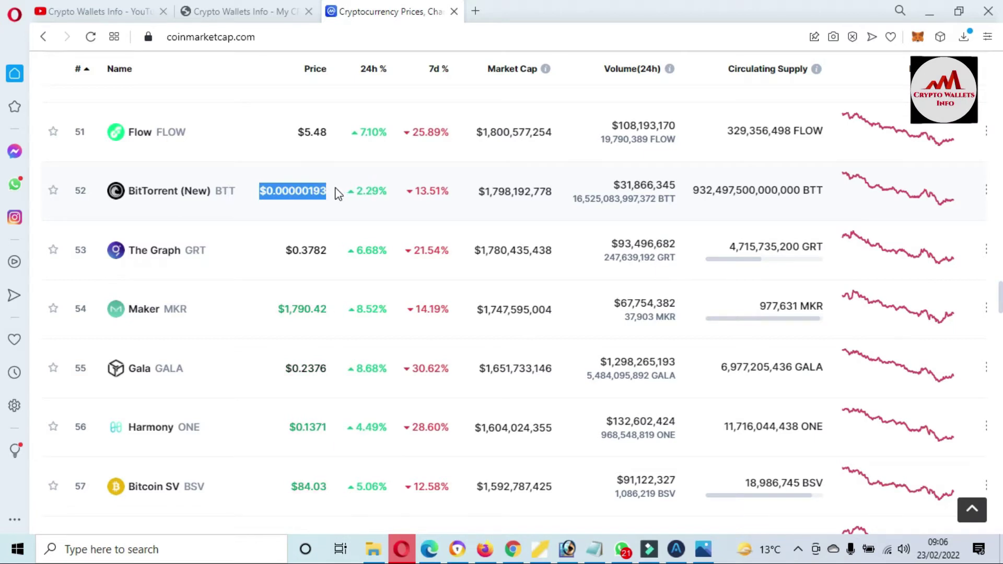
drag(336, 195, 336, 193)
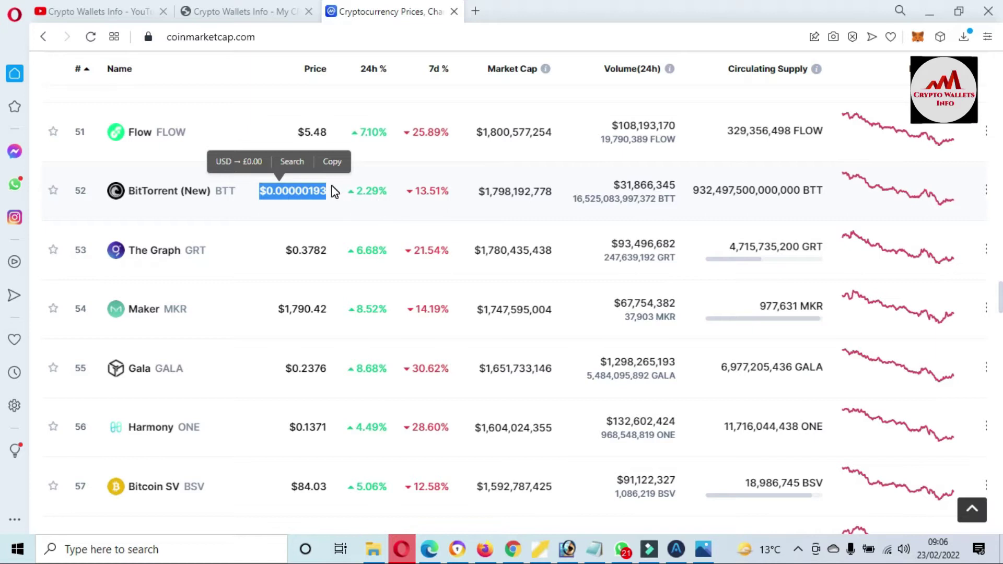
Open the BitTorrent (New) coin page and set its price chart range to ALL.
click(163, 196)
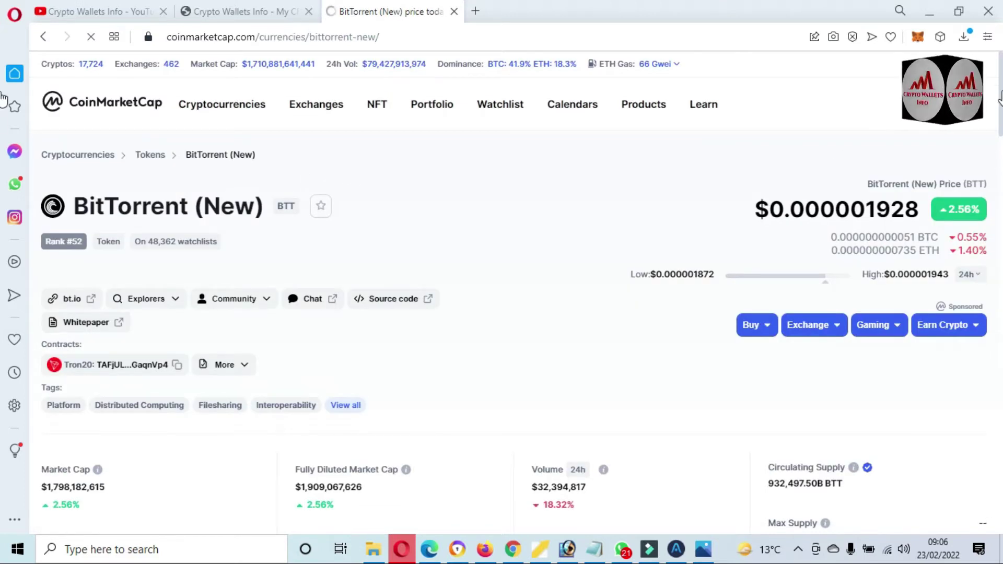
scroll(4, 110, down, 2)
scroll(4, 134, down, 5)
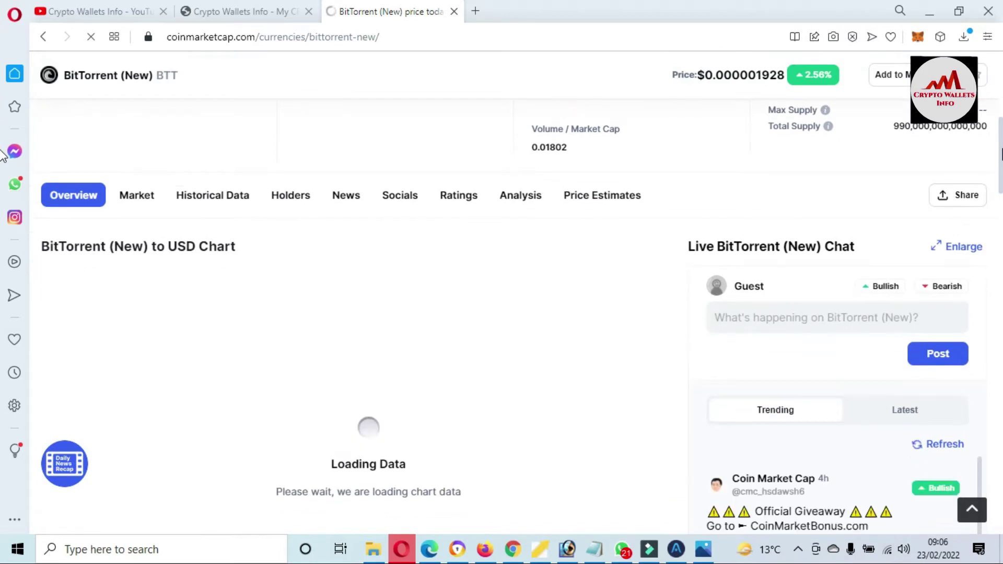
scroll(3, 166, down, 1)
scroll(3, 167, down, 2)
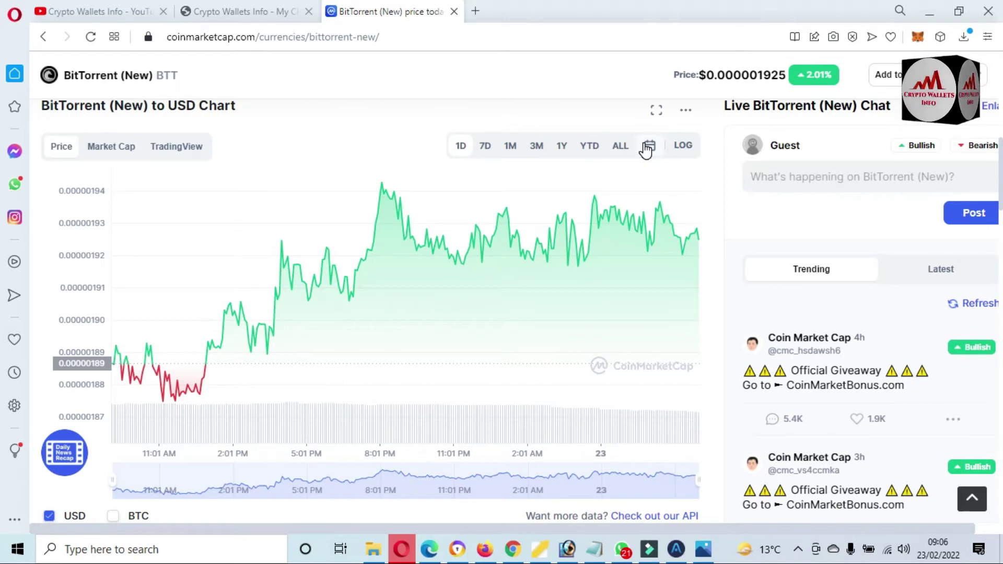
click(621, 150)
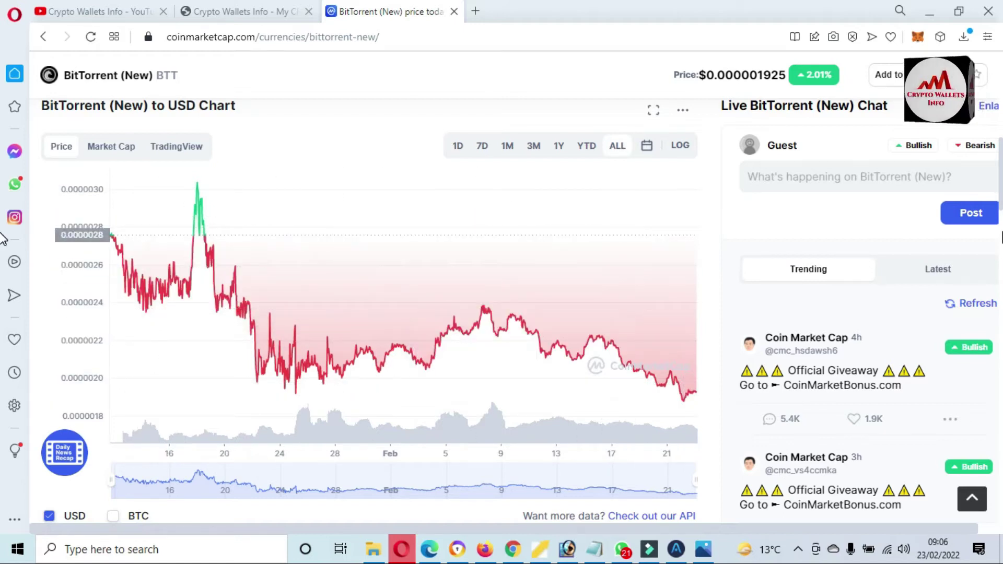
scroll(3, 183, down, 15)
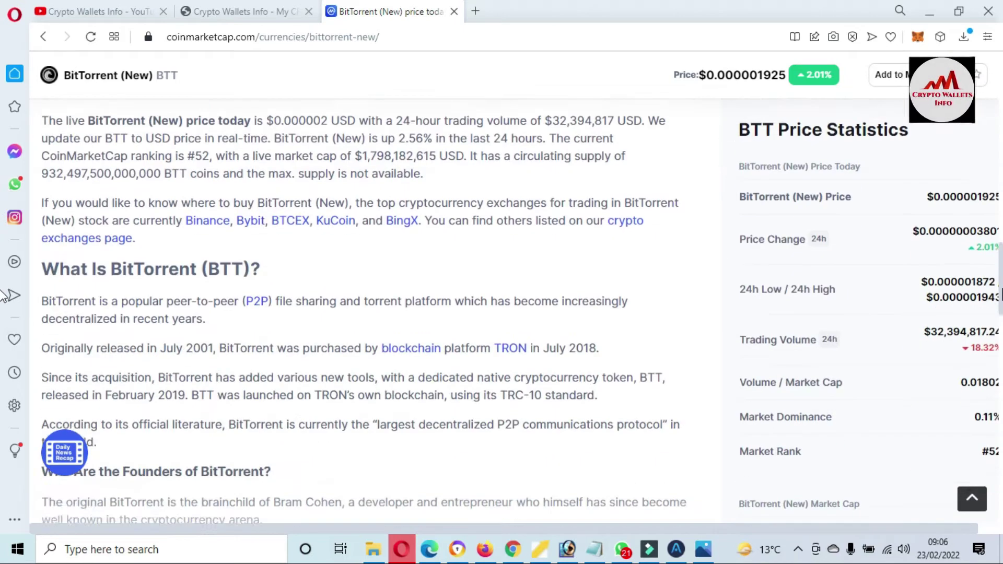
scroll(2, 319, down, 1)
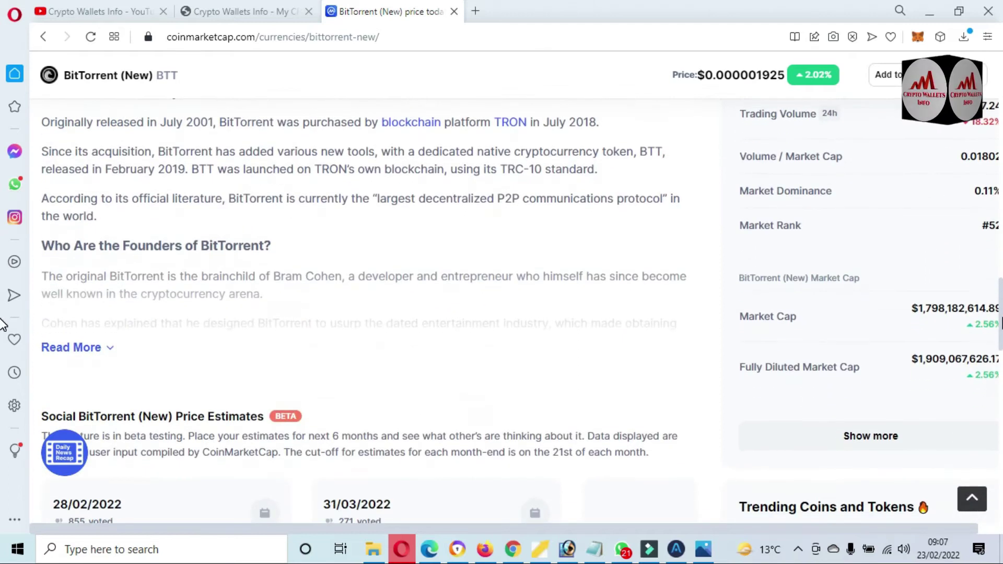
click(855, 442)
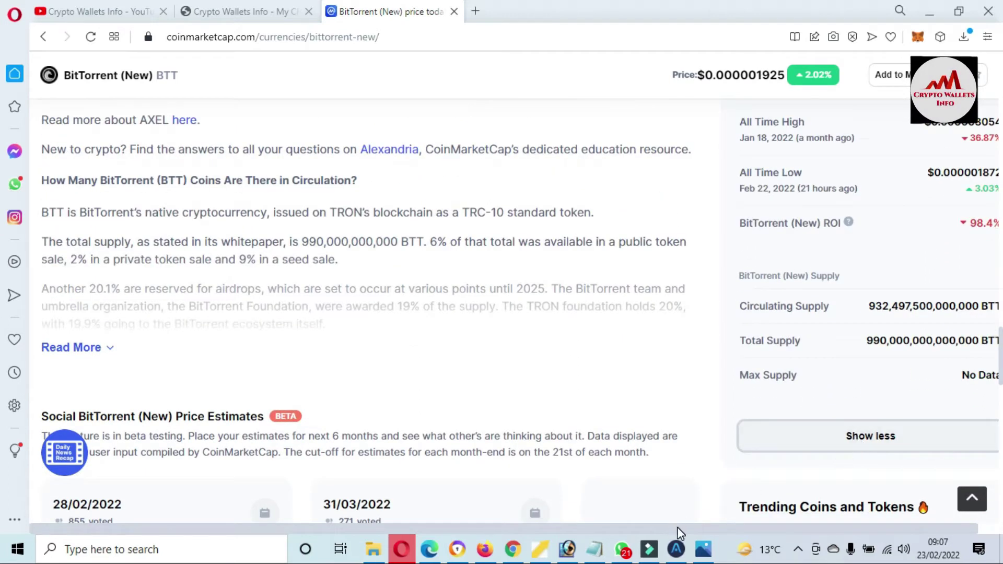
drag(677, 527, 923, 480)
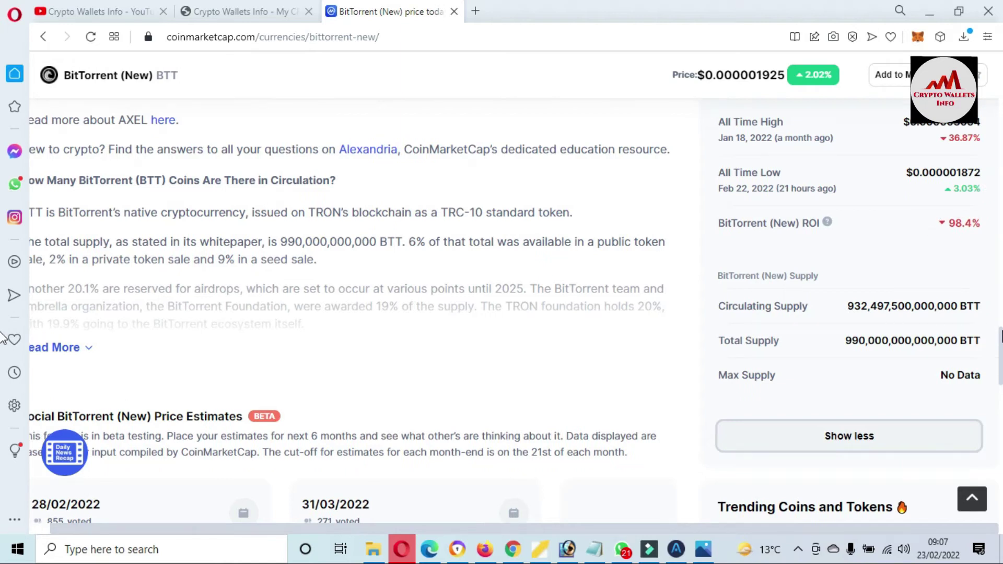
scroll(3, 337, up, 2)
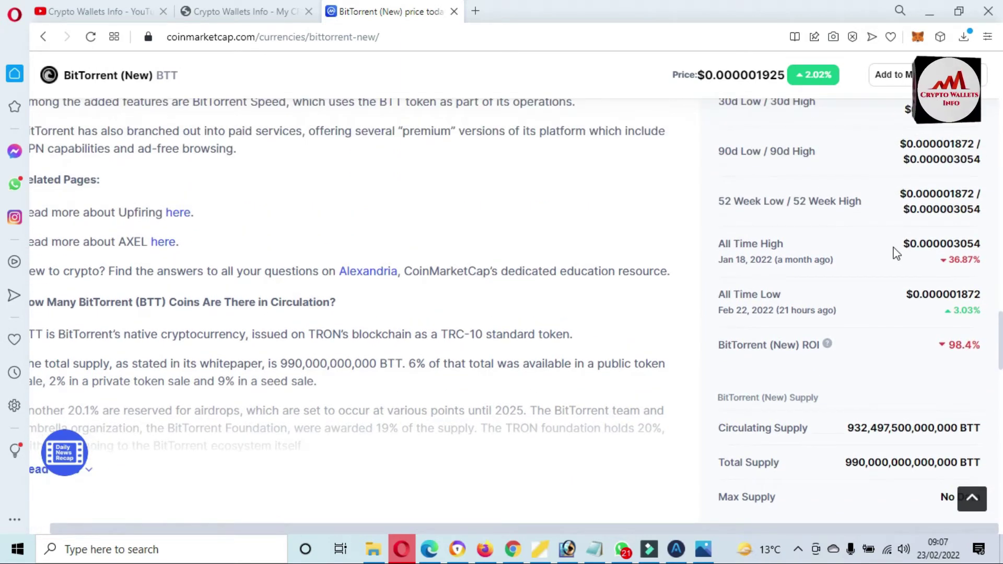
drag(892, 251, 974, 245)
click(909, 295)
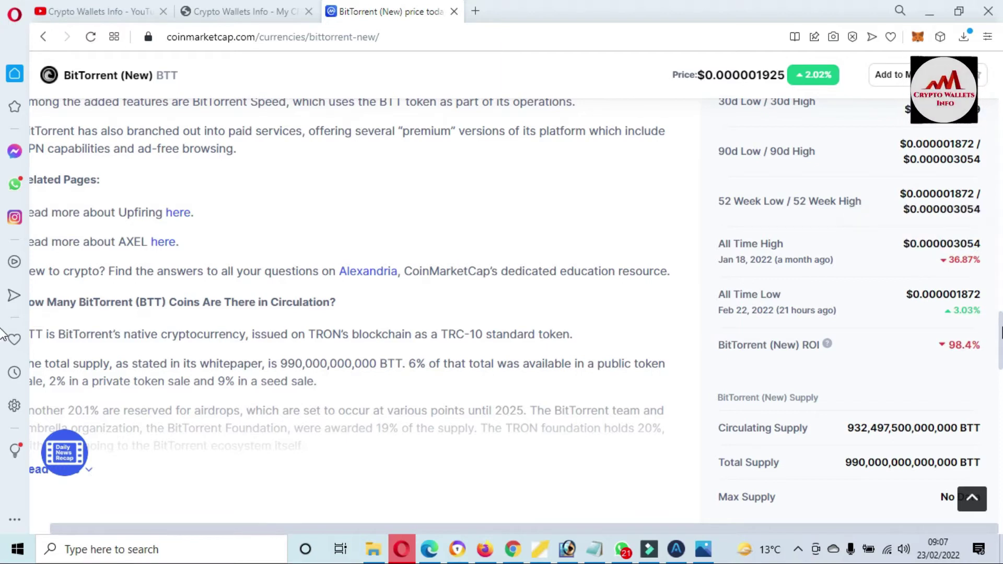
scroll(3, 337, down, 10)
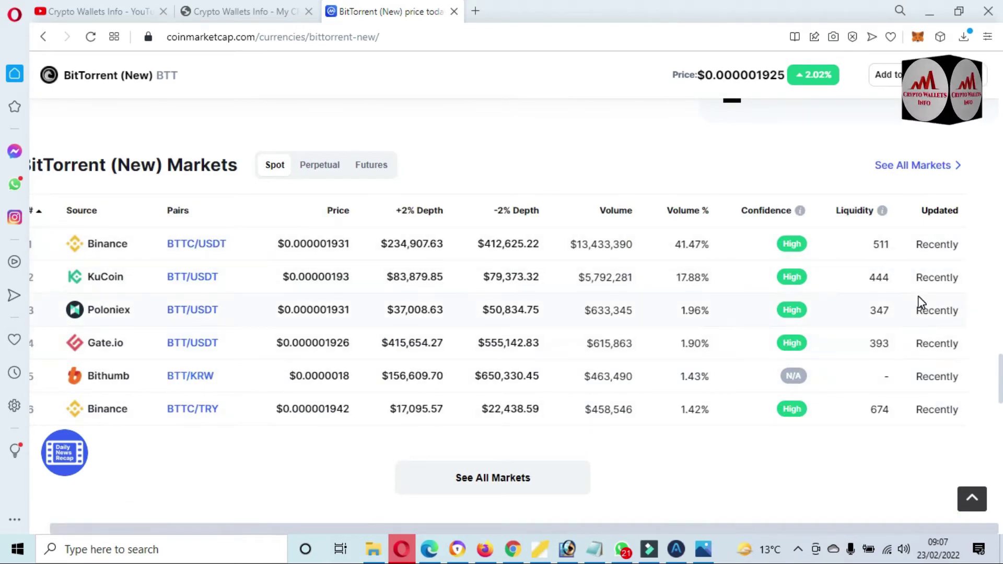
scroll(290, 452, up, 15)
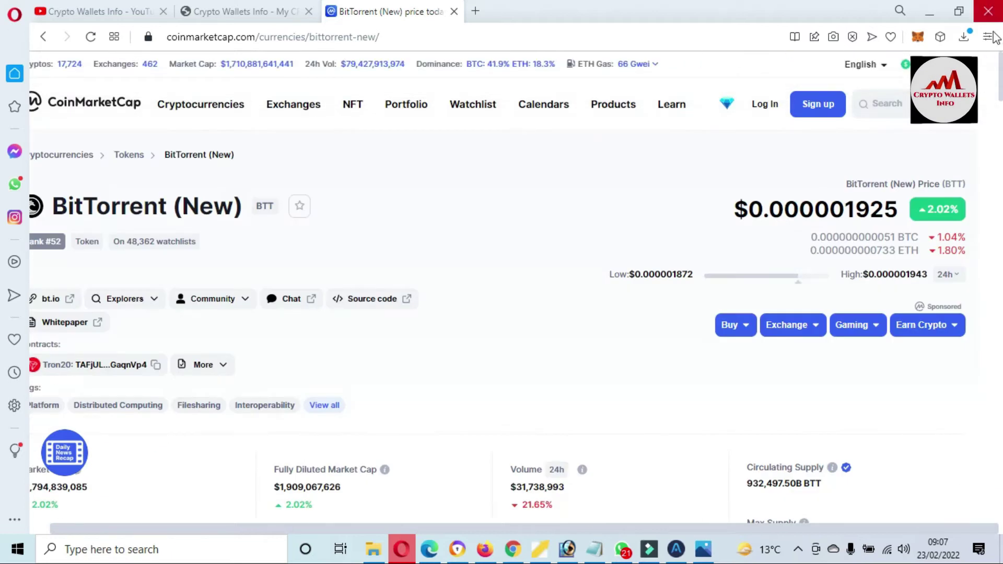
drag(224, 530, 145, 518)
mouse_move(103, 308)
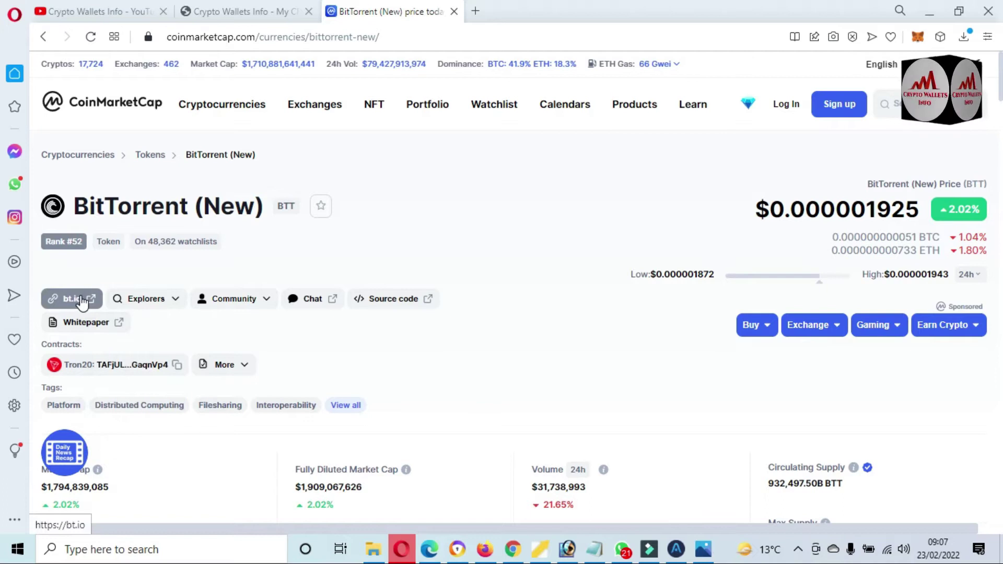
Open the official bt.io site from the BitTorrent (New) token page.
click(85, 301)
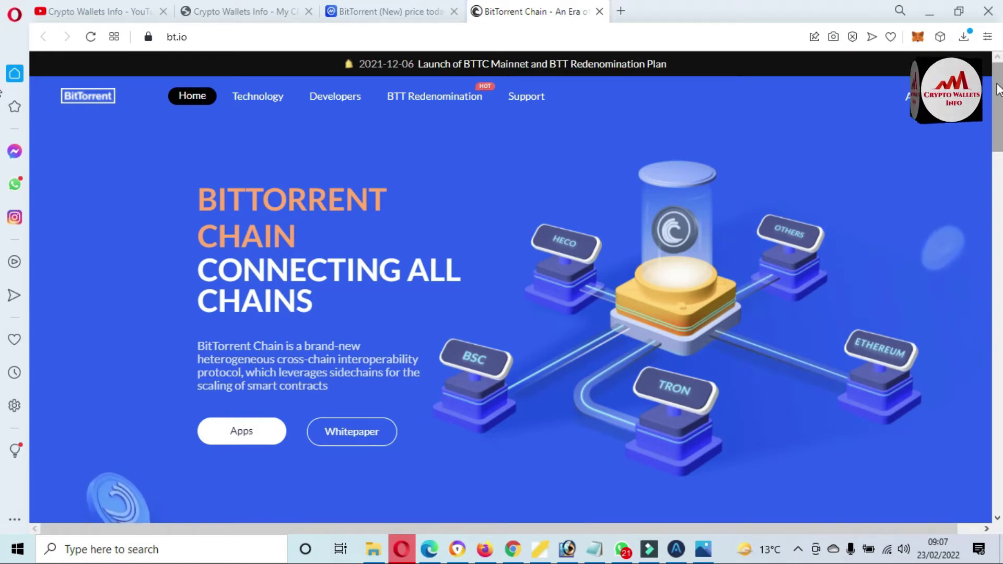
drag(997, 89, 998, 93)
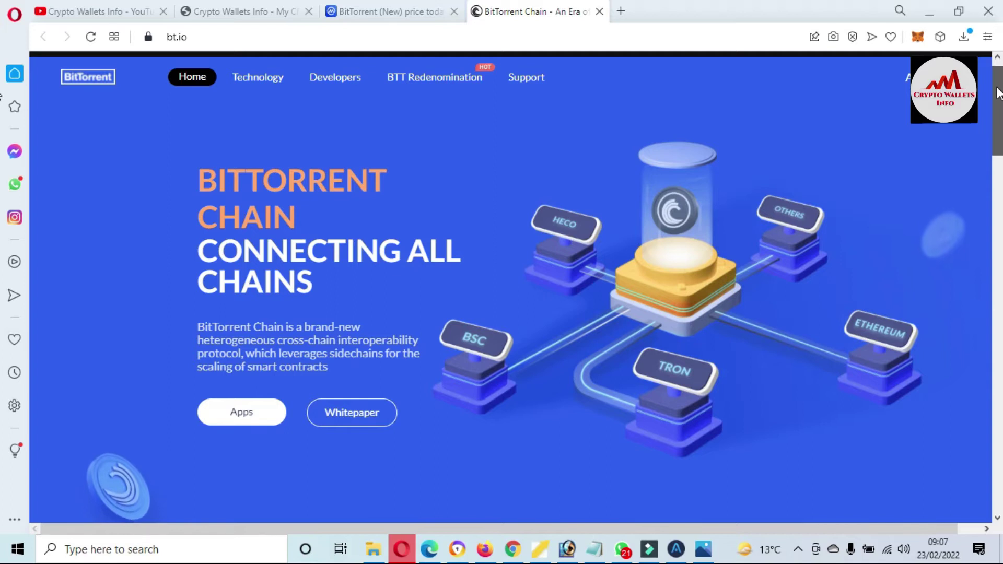
drag(998, 93, 1000, 168)
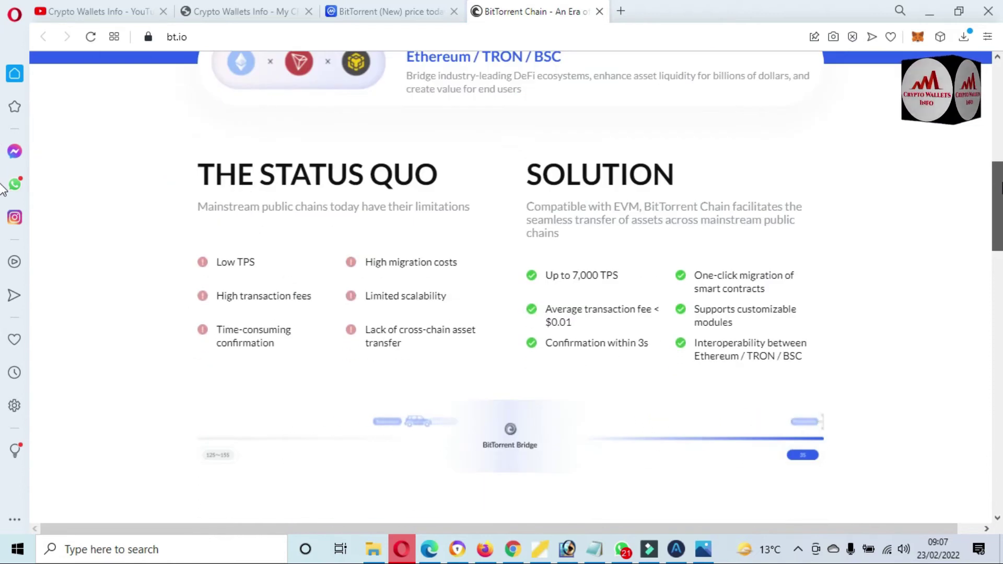
Scroll down to the APPS section and launch the Staking app.
scroll(3, 181, up, 2)
scroll(3, 175, down, 5)
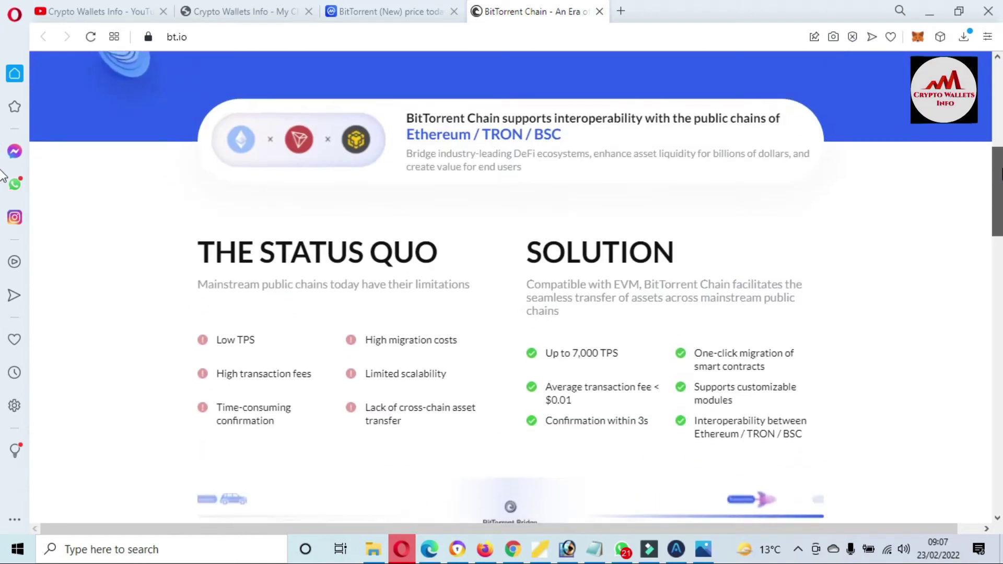
scroll(3, 397, down, 10)
scroll(2, 397, down, 2)
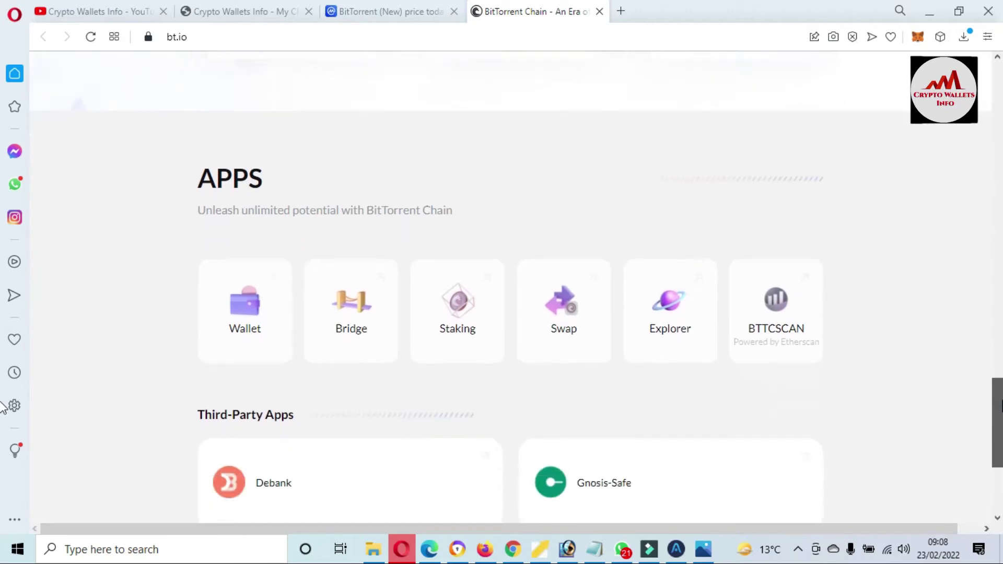
scroll(3, 415, down, 1)
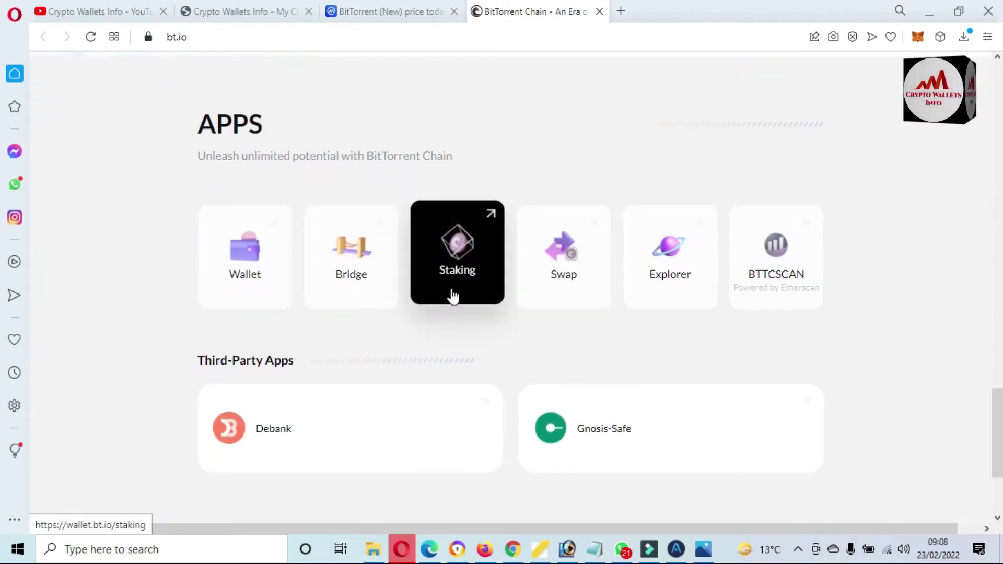
click(463, 263)
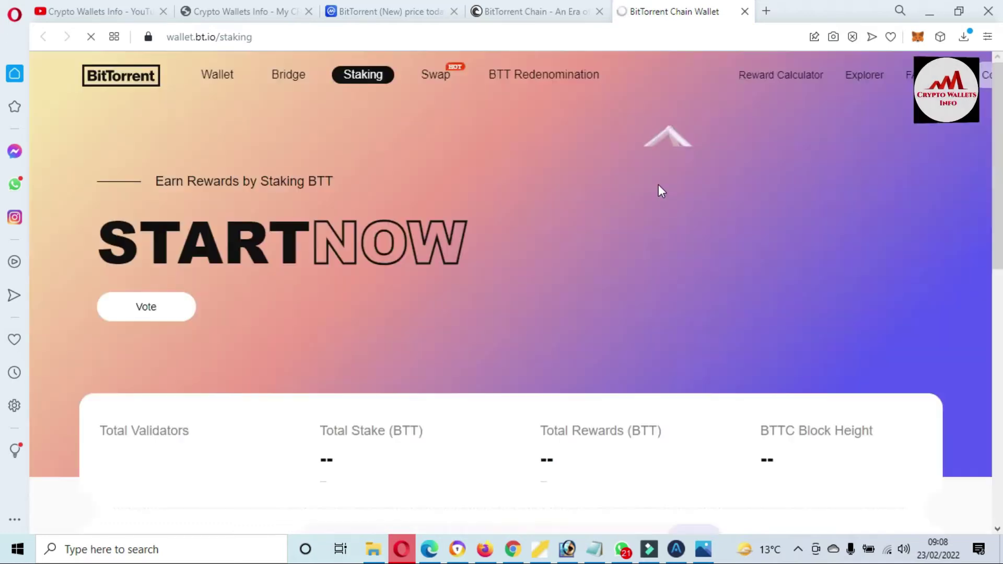
Vote for the JD Investment validator, review the wallet login page, then go to 1:1 Swap.
scroll(3, 178, down, 10)
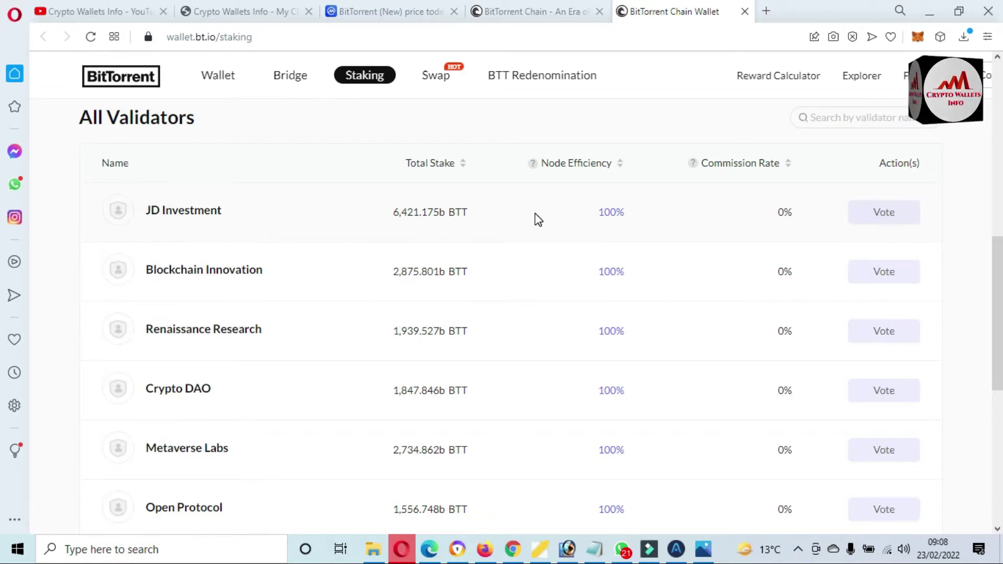
click(885, 215)
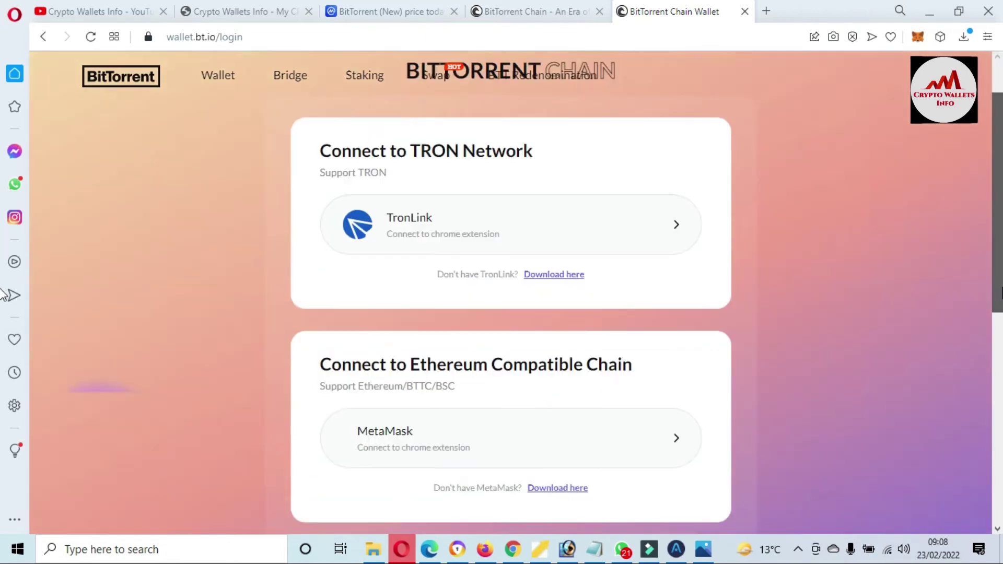
scroll(632, 296, down, 2)
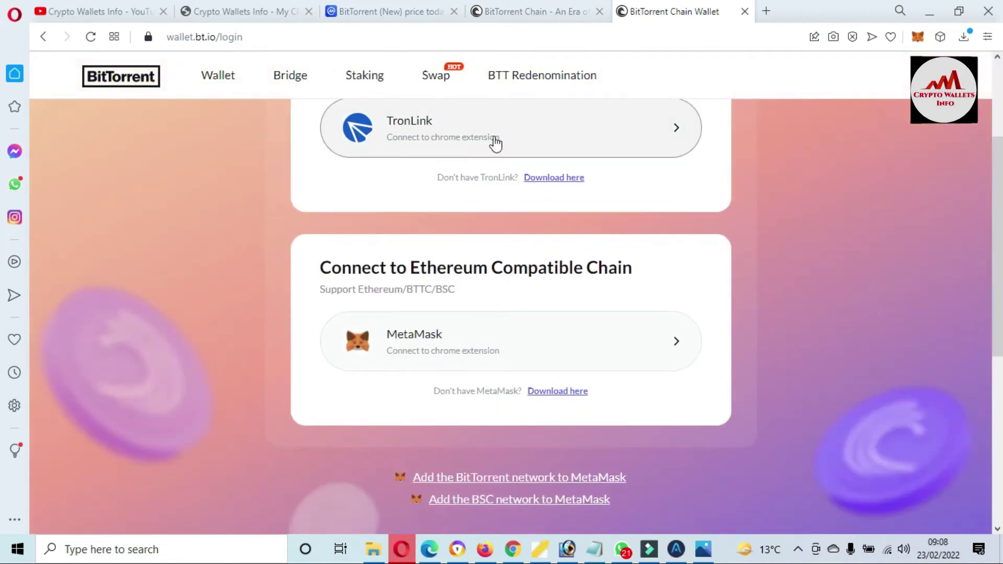
scroll(638, 288, up, 3)
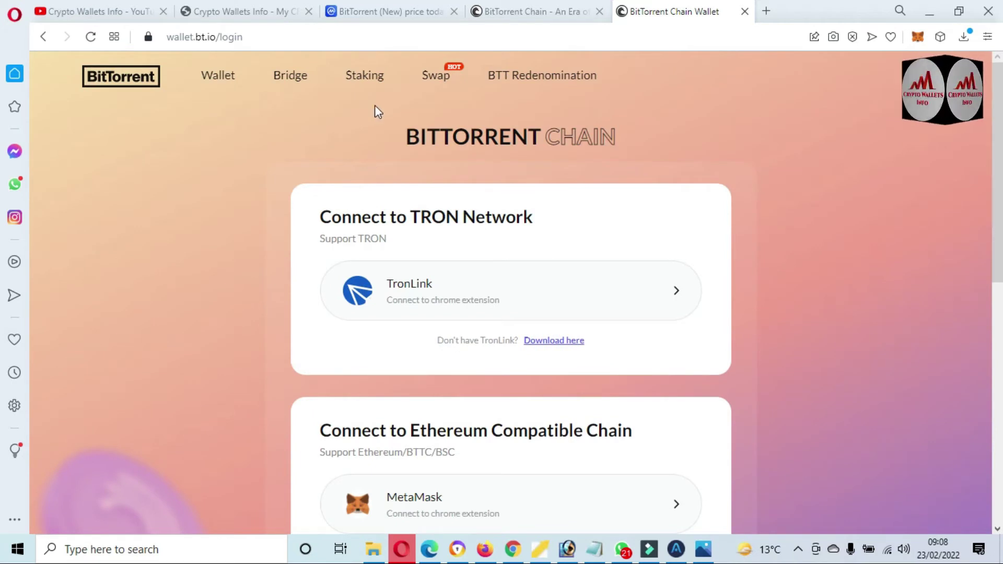
click(427, 84)
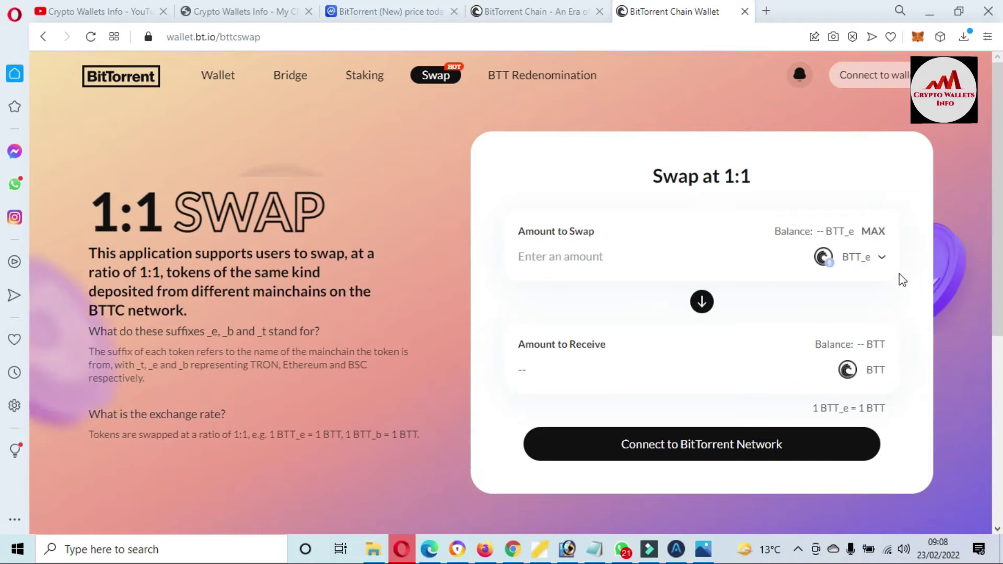
click(882, 259)
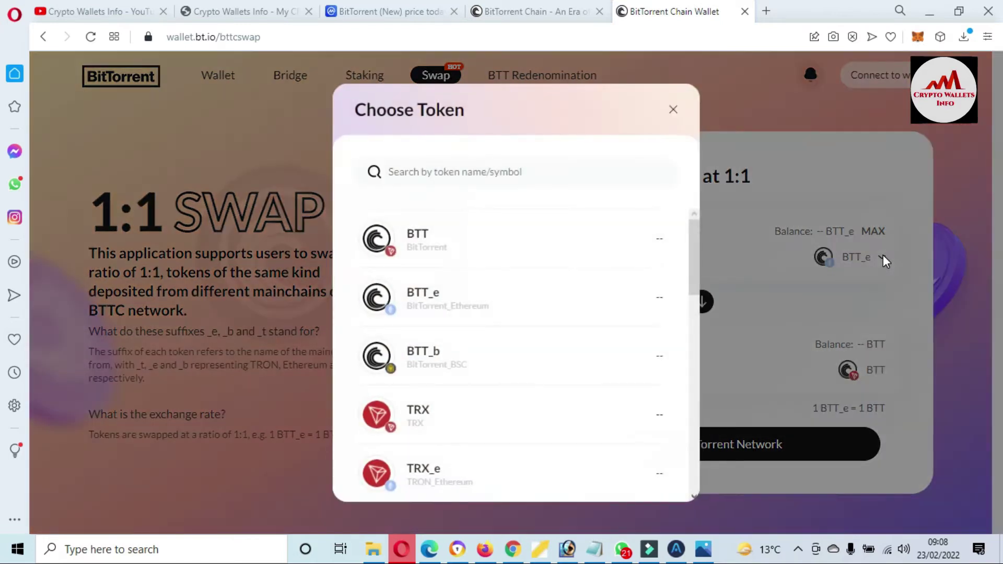
drag(697, 243, 688, 108)
click(670, 111)
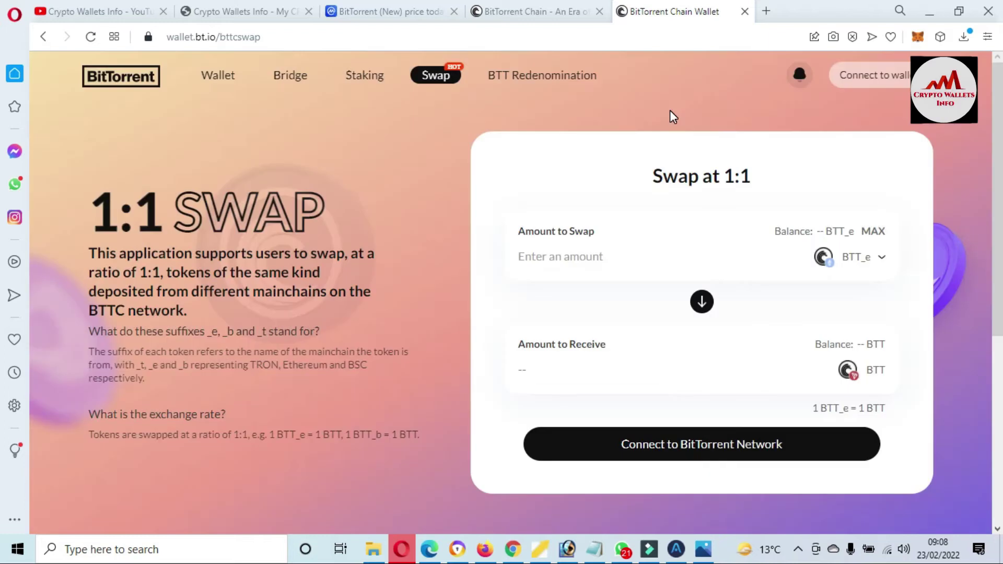
Open the Bridge page and browse the deposit tokens under Ethereum Chain and BSC Chain.
click(297, 74)
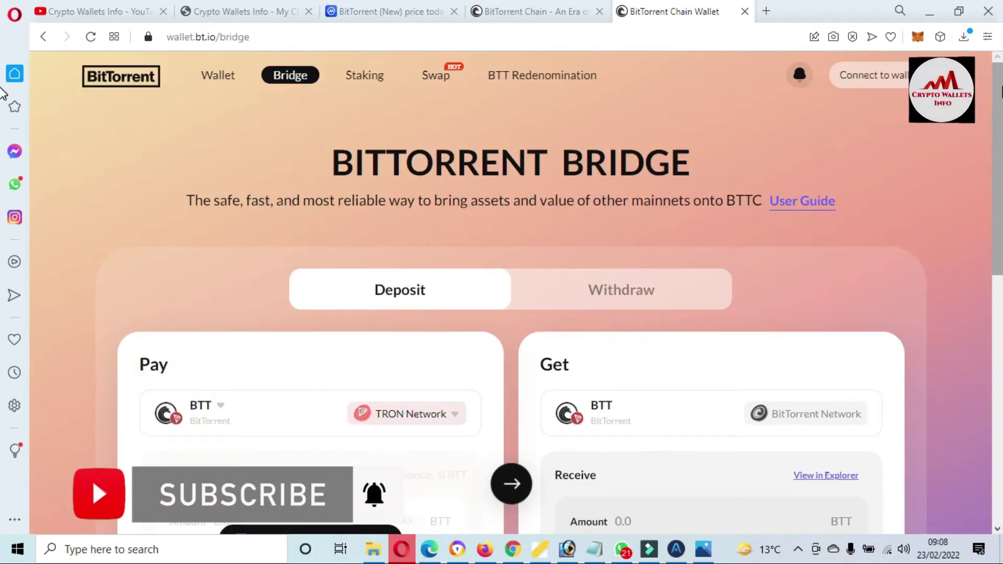
scroll(430, 480, down, 3)
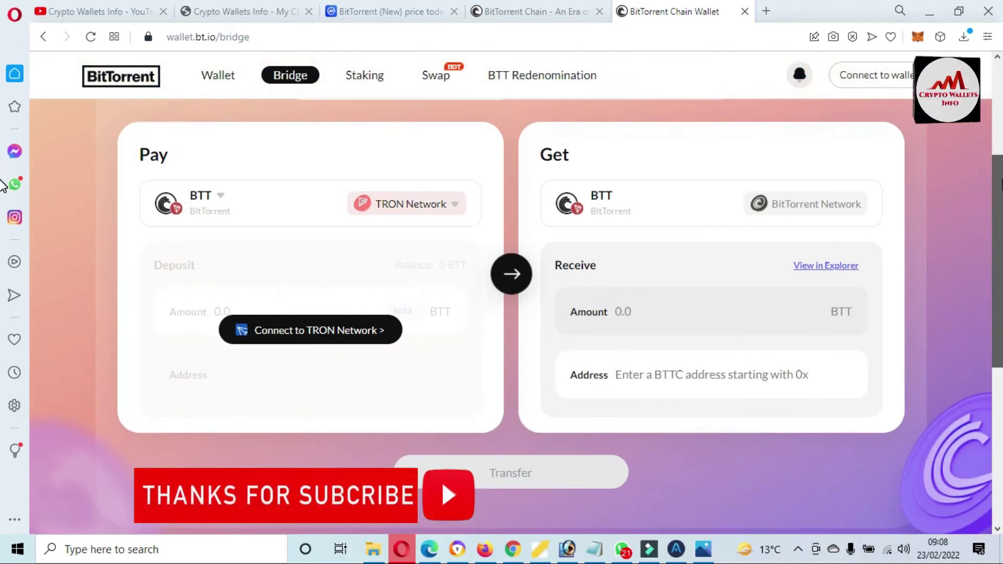
click(454, 207)
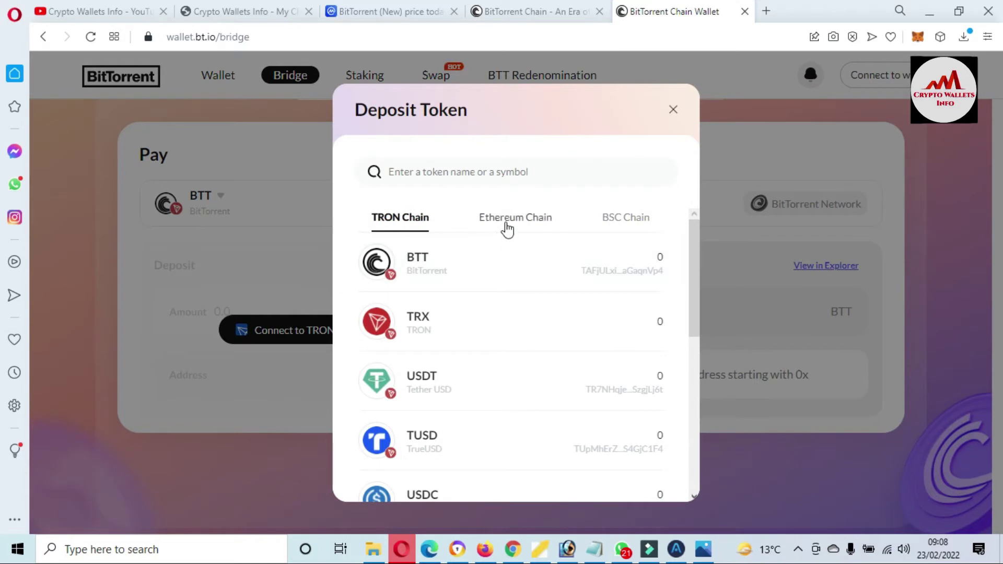
click(525, 222)
click(641, 217)
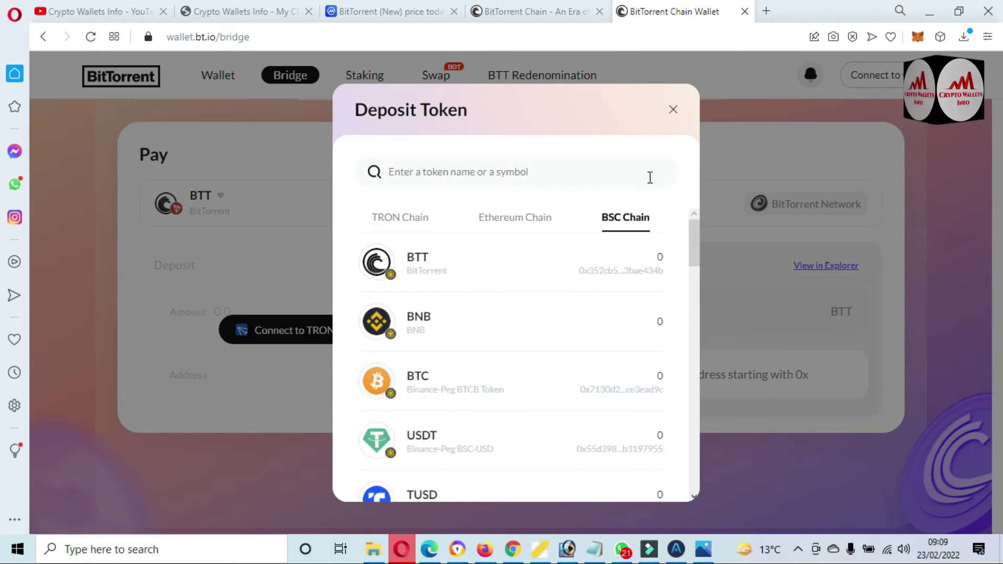
click(673, 114)
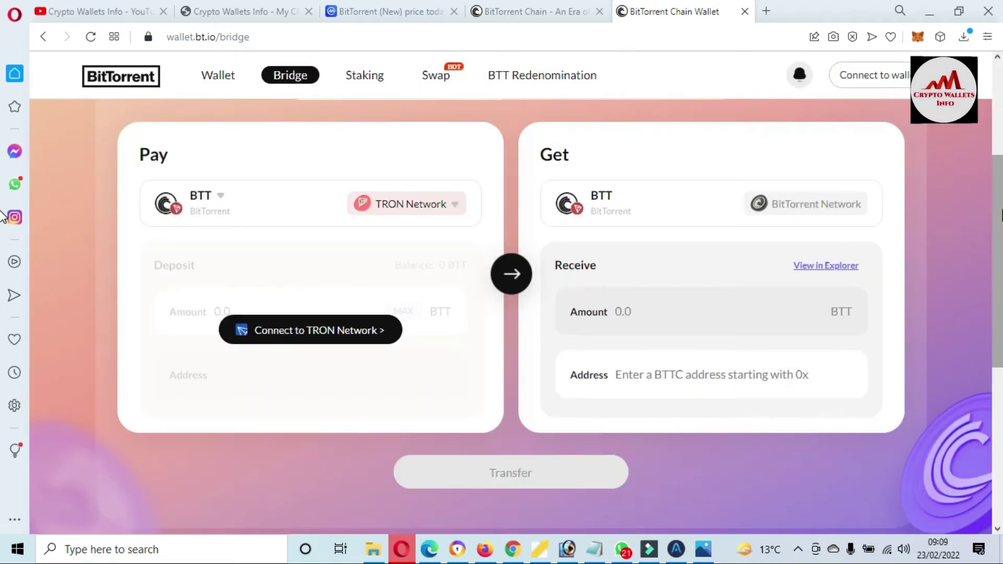
scroll(2, 330, down, 5)
scroll(2, 331, up, 5)
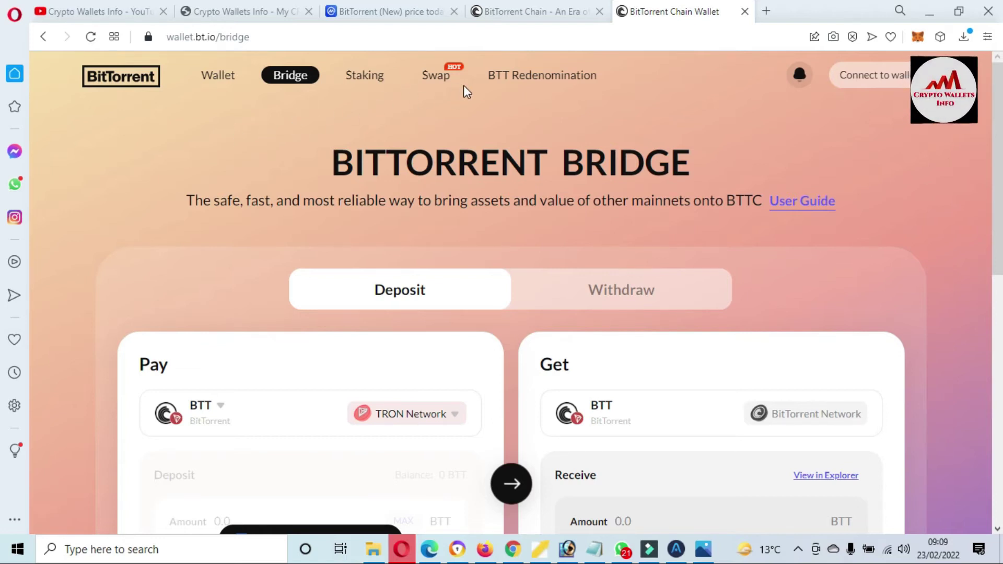
Return to the bt.io tab and scroll up to the 'Connecting All Chains' hero.
click(542, 12)
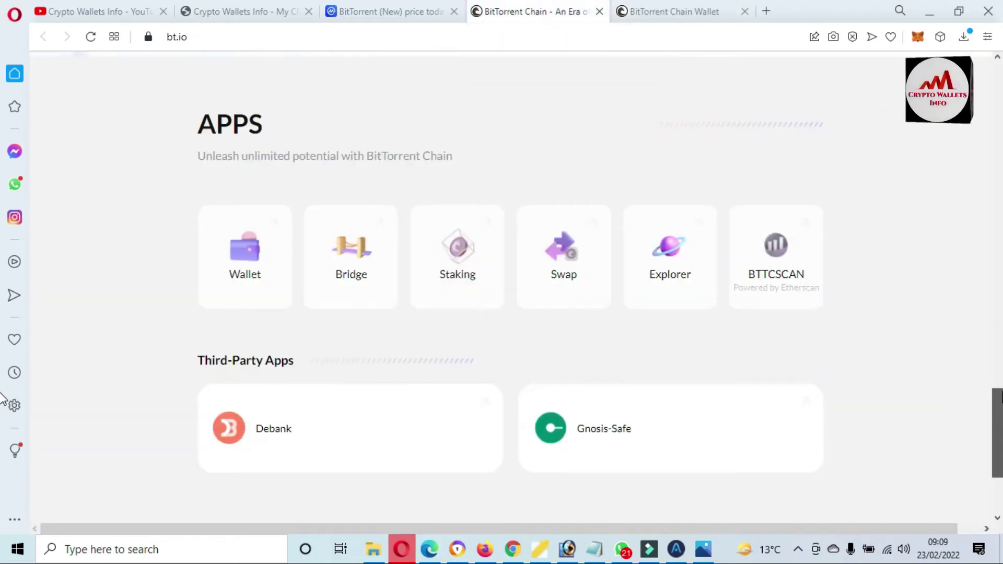
scroll(4, 366, up, 15)
scroll(2, 159, up, 10)
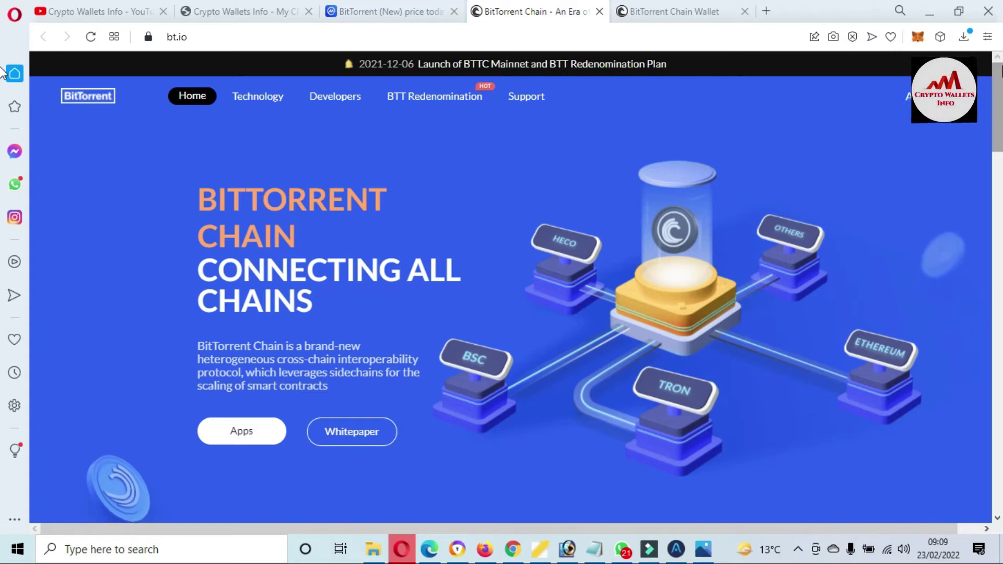
Expand the MetaMask wallet into a full browser tab from the account menu.
click(922, 37)
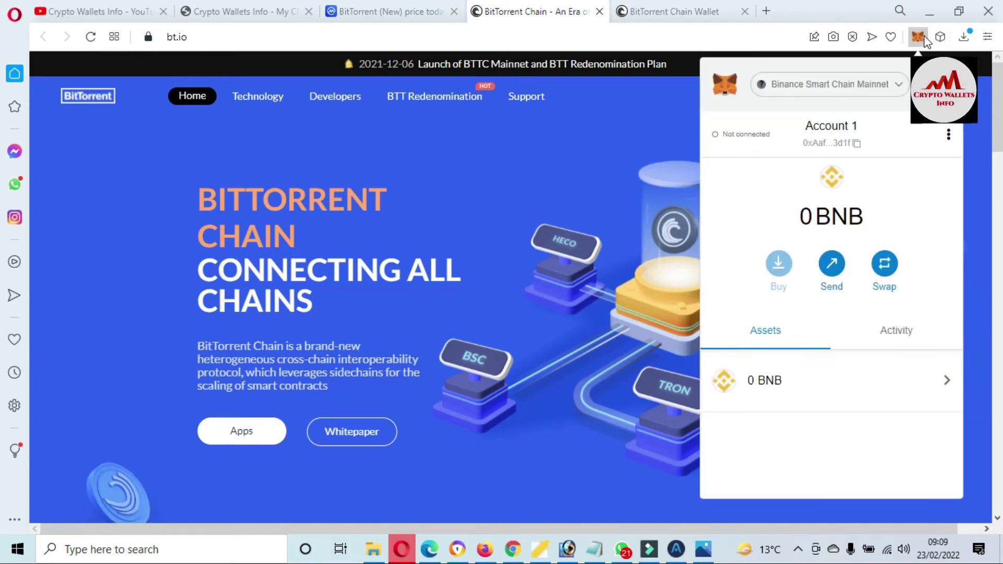
click(949, 135)
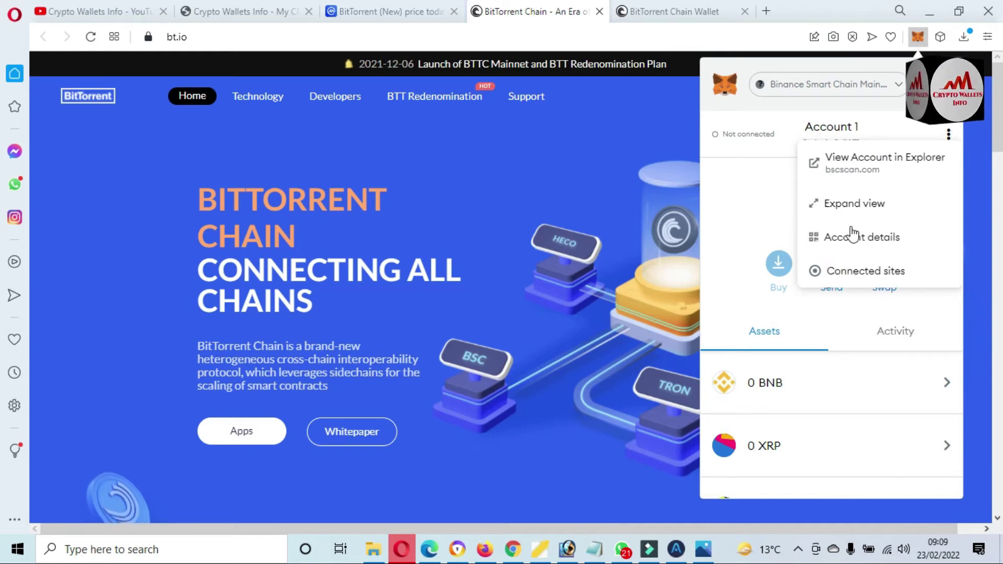
click(843, 207)
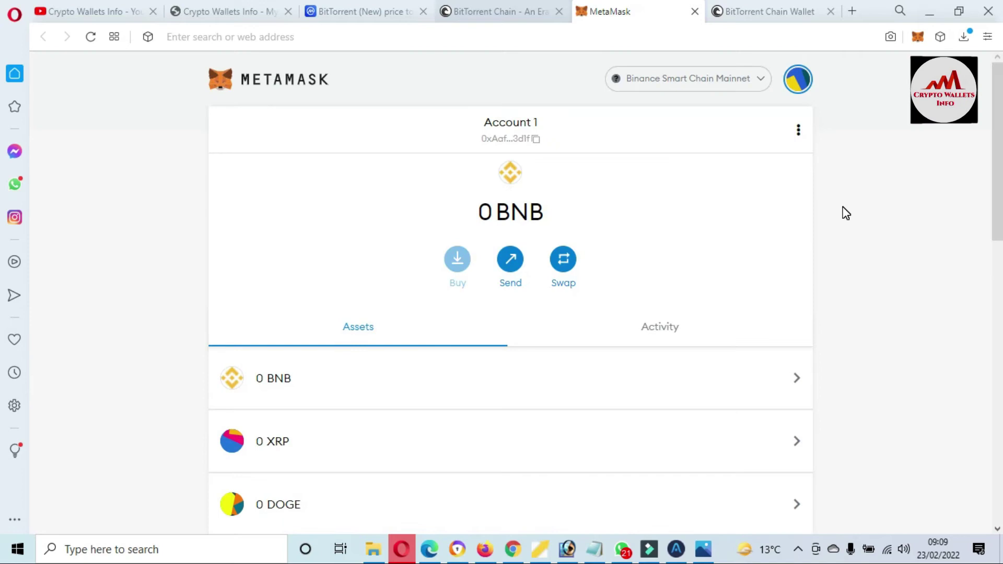
Open the network list from the Binance Smart Chain Mainnet selector.
scroll(987, 183, down, 8)
scroll(989, 137, up, 7)
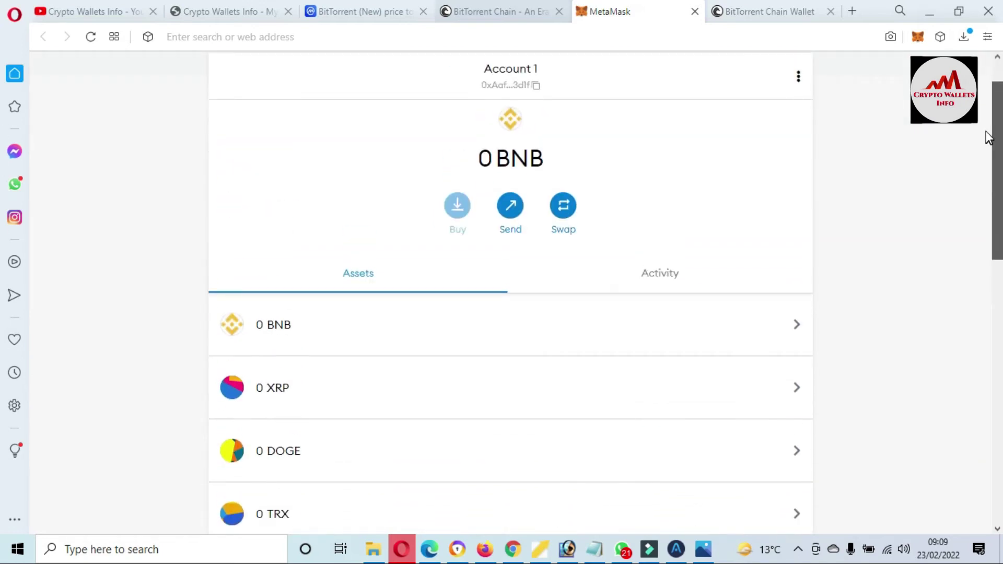
scroll(988, 137, up, 1)
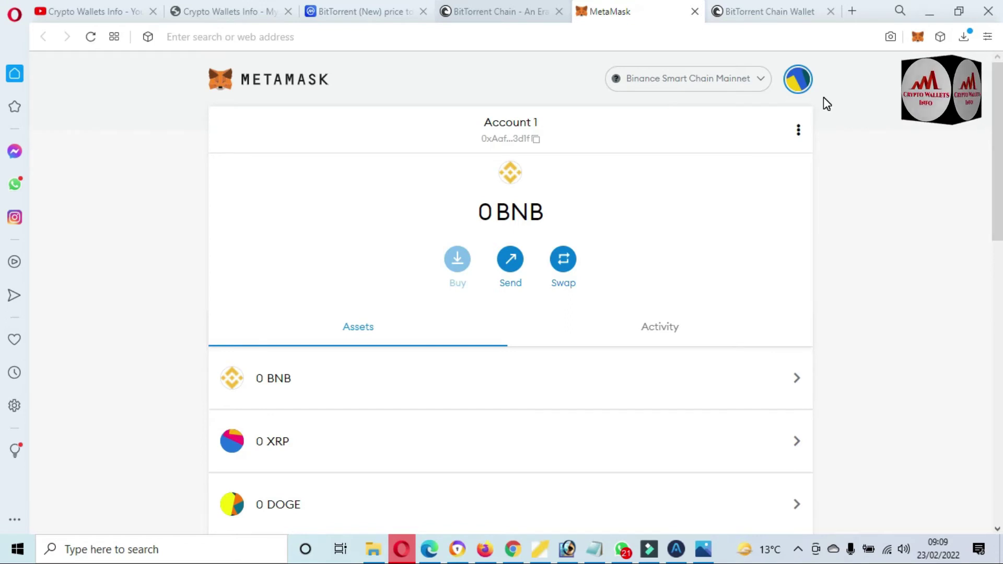
click(764, 88)
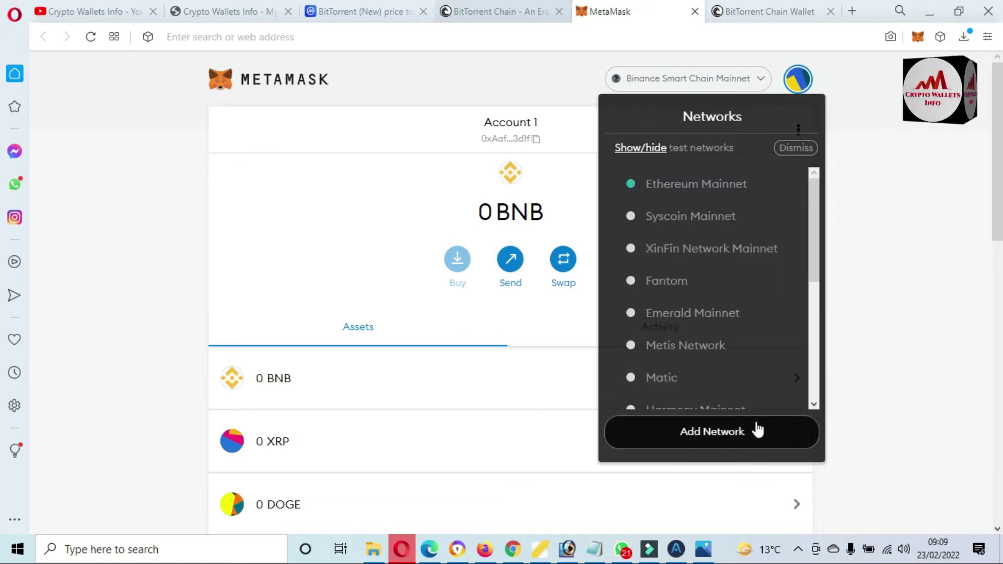
Start a custom network in MetaMask and show the Notepad note with chain ID 199, symbol BTT.
click(723, 441)
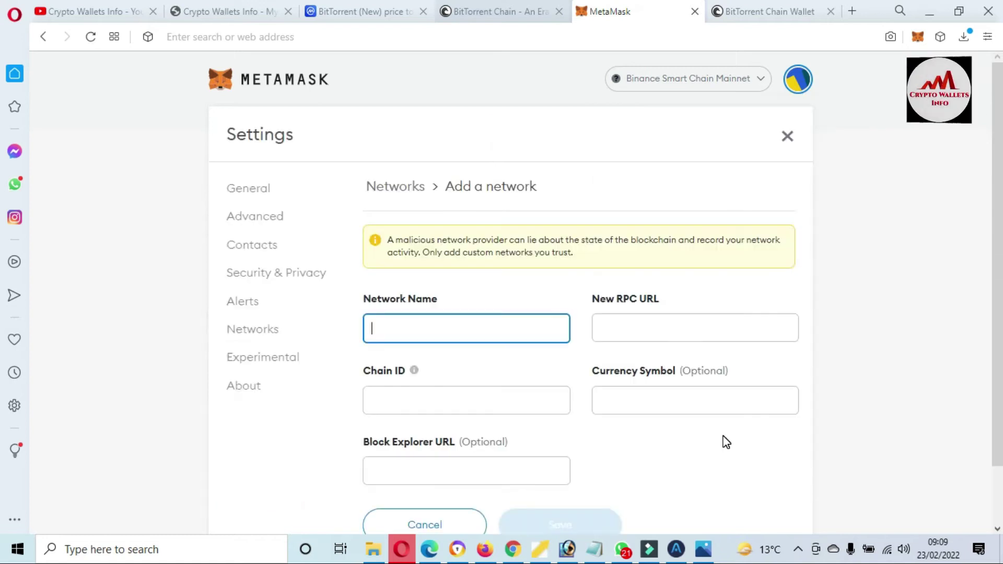
scroll(575, 324, down, 1)
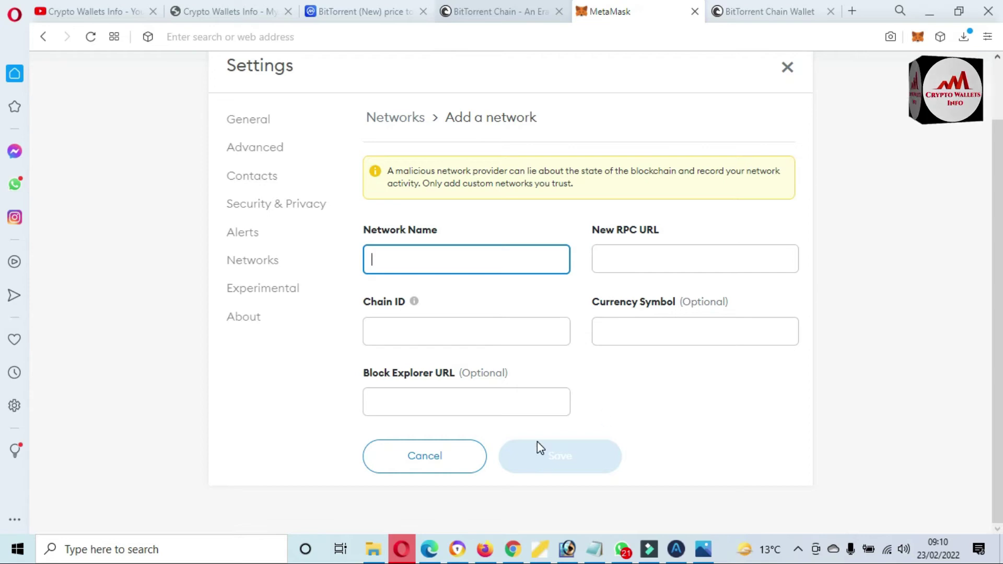
click(595, 550)
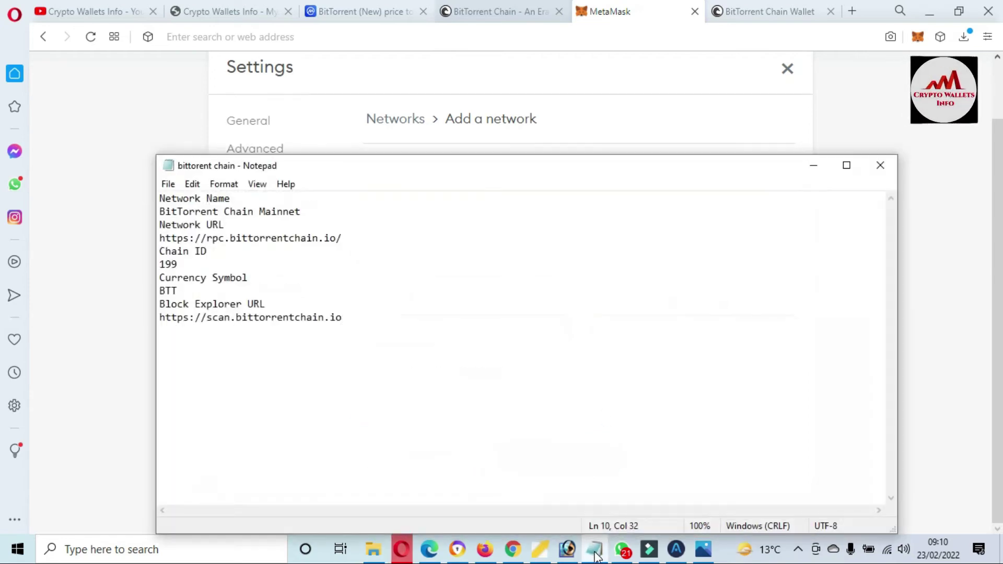
Fill the Network Name field with 'BitTorrent Chain Mainnet' from the Notepad notes.
drag(494, 175, 605, 317)
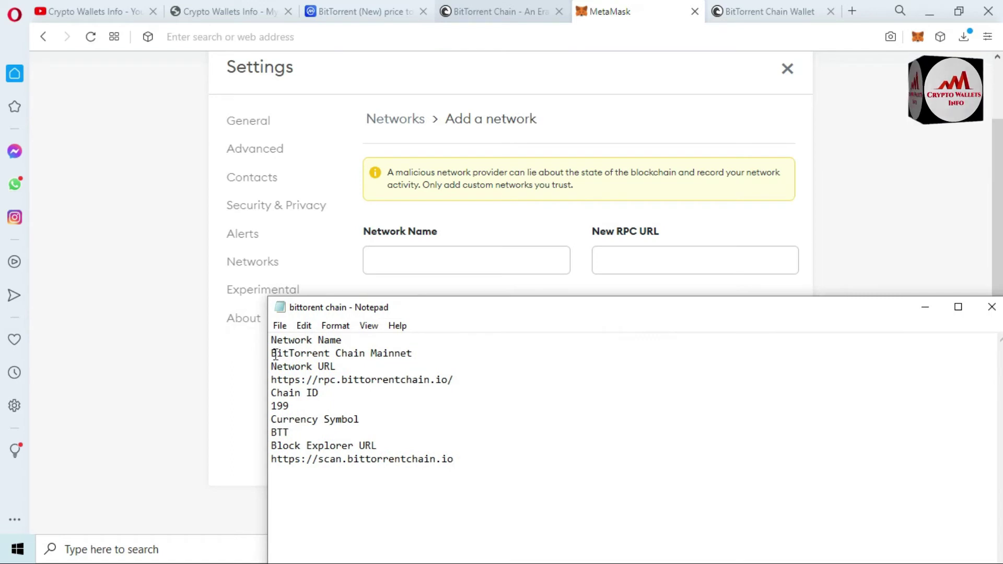
drag(281, 354, 417, 354)
key(ctrl+c)
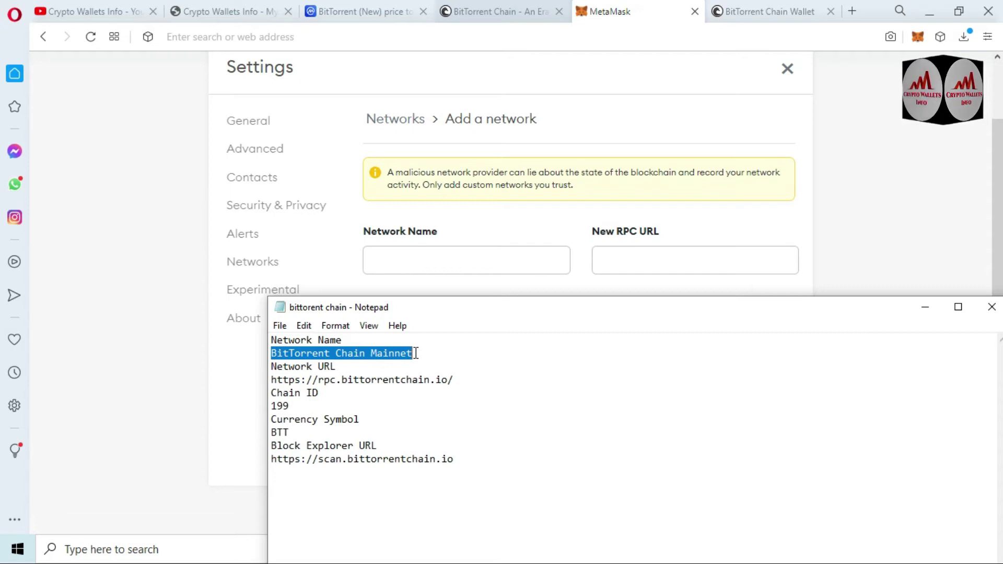
click(388, 264)
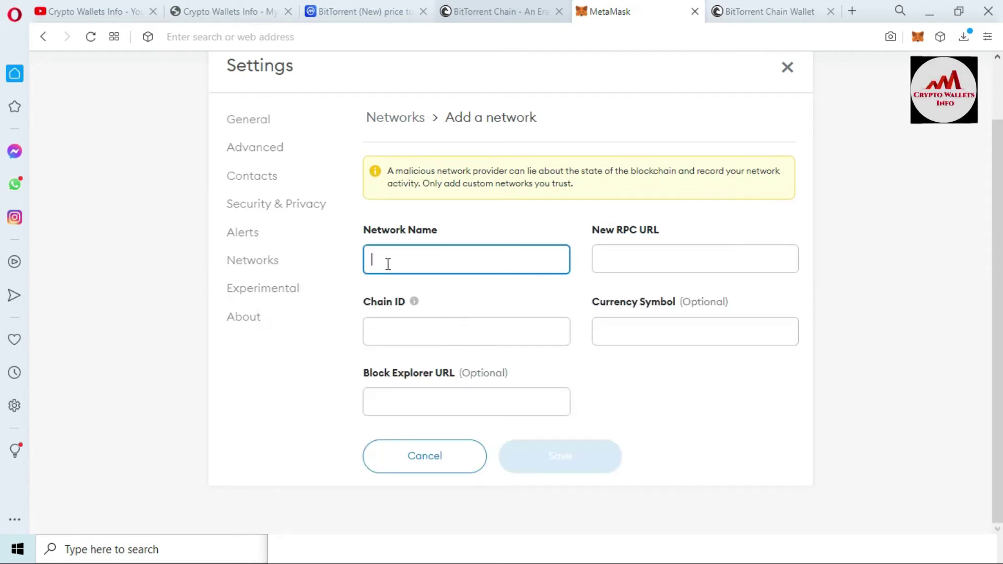
key(ctrl+v)
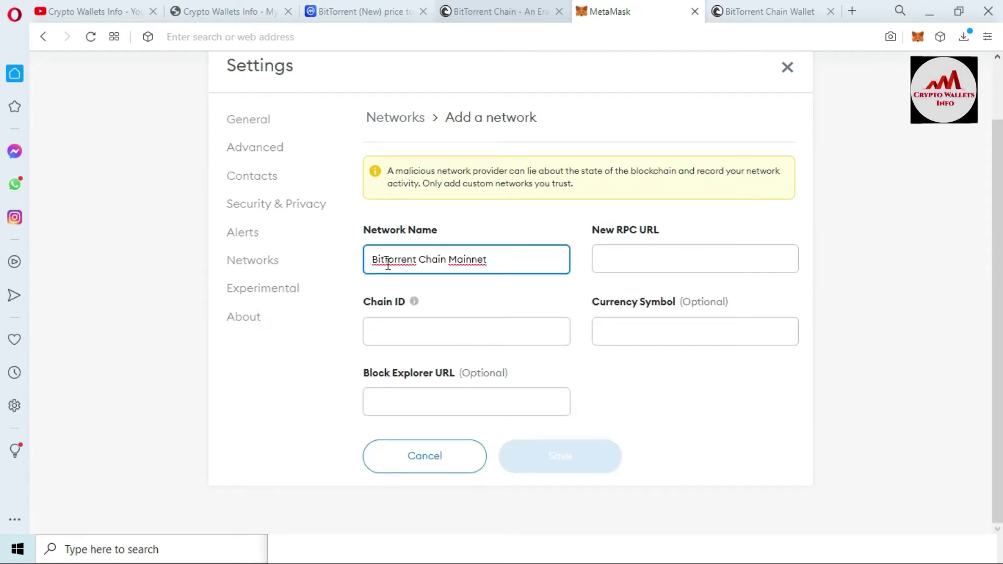
click(664, 265)
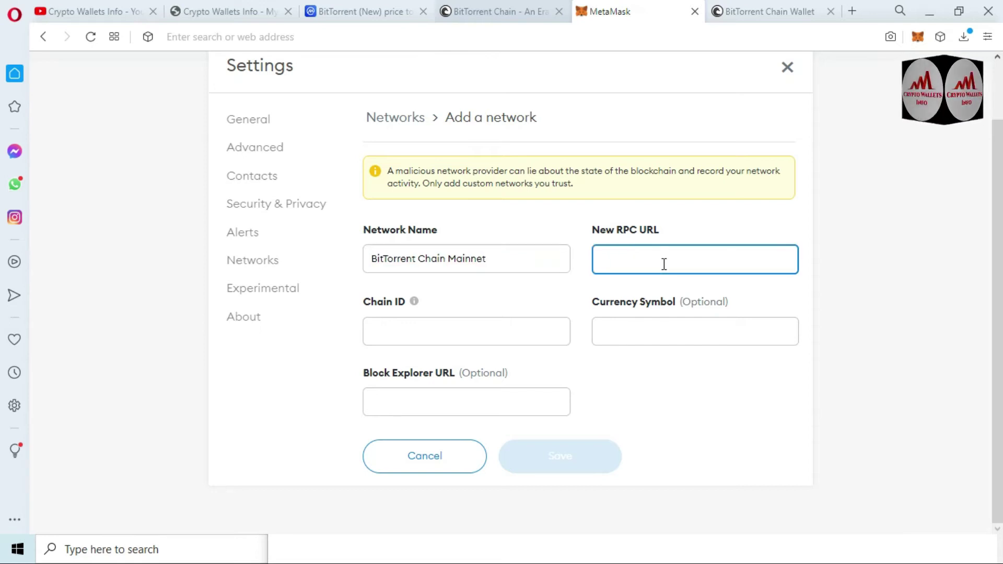
click(460, 559)
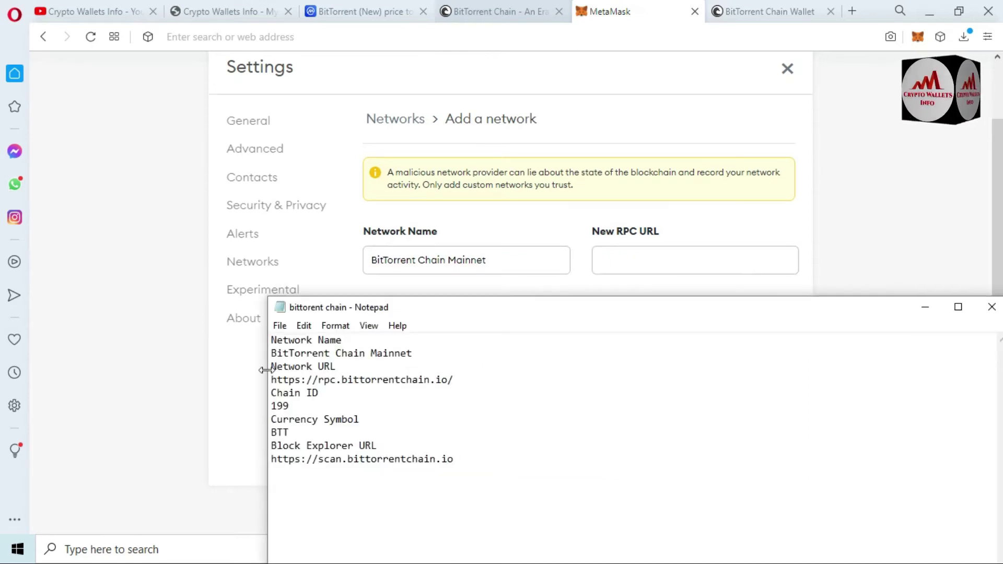
drag(272, 379, 464, 379)
key(ctrl+c)
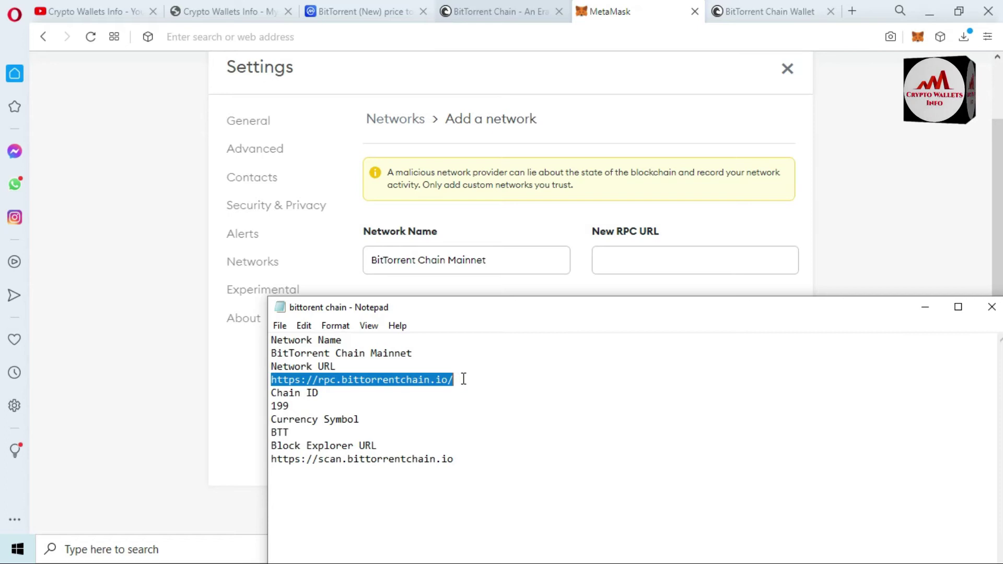
click(634, 262)
key(ctrl+v)
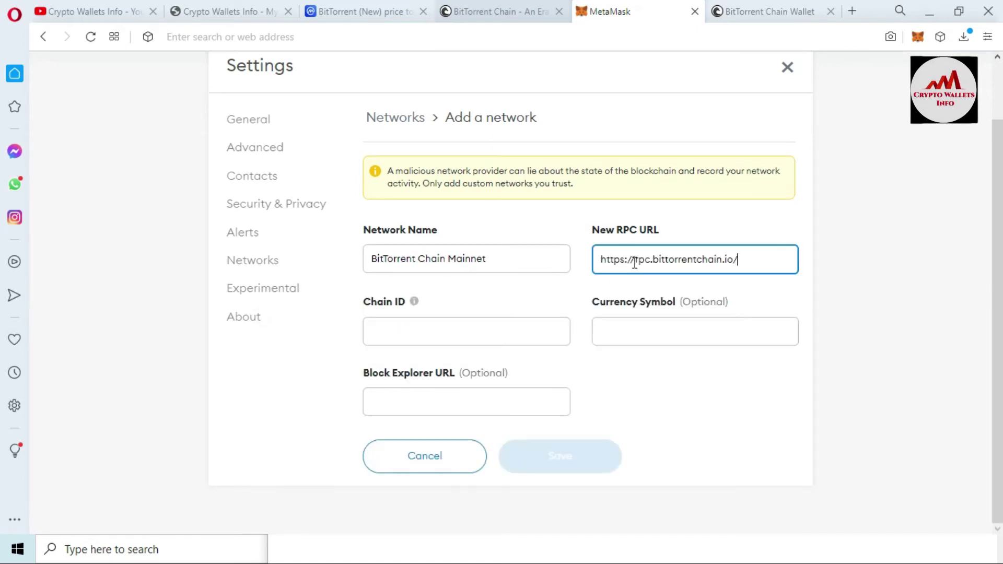
Enter chain ID 199 from the notes into the Chain ID field.
click(586, 559)
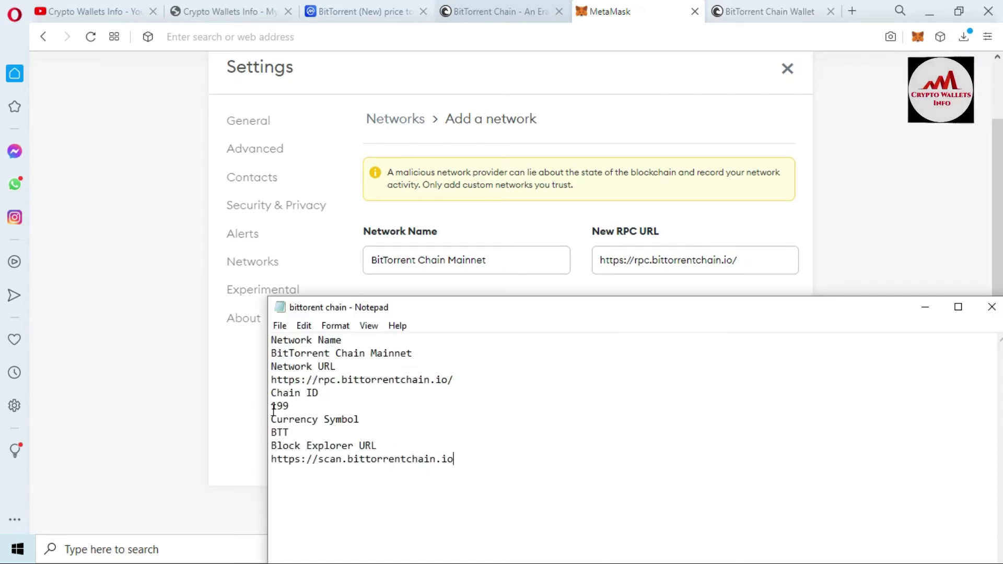
drag(273, 411, 294, 406)
key(ctrl+c)
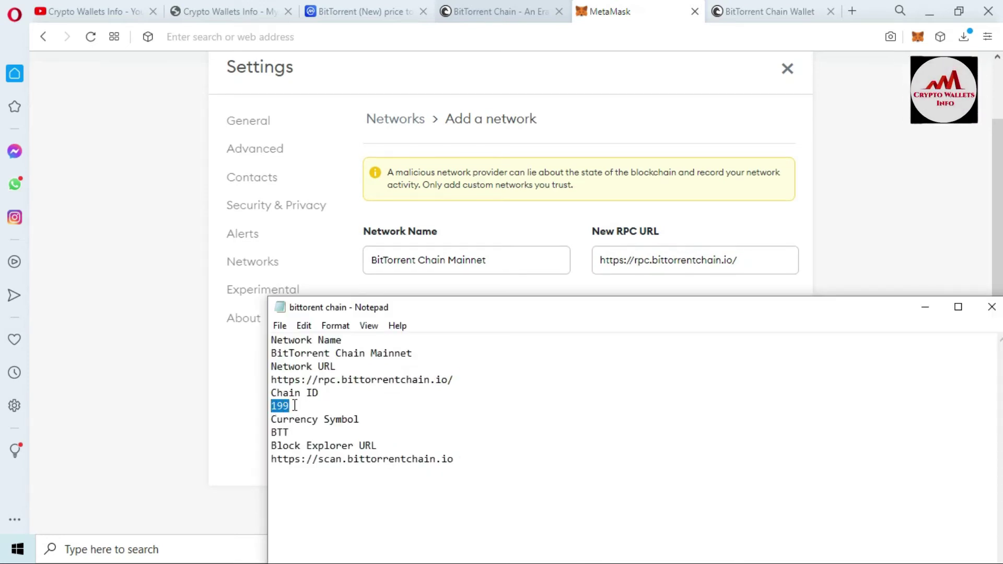
click(220, 423)
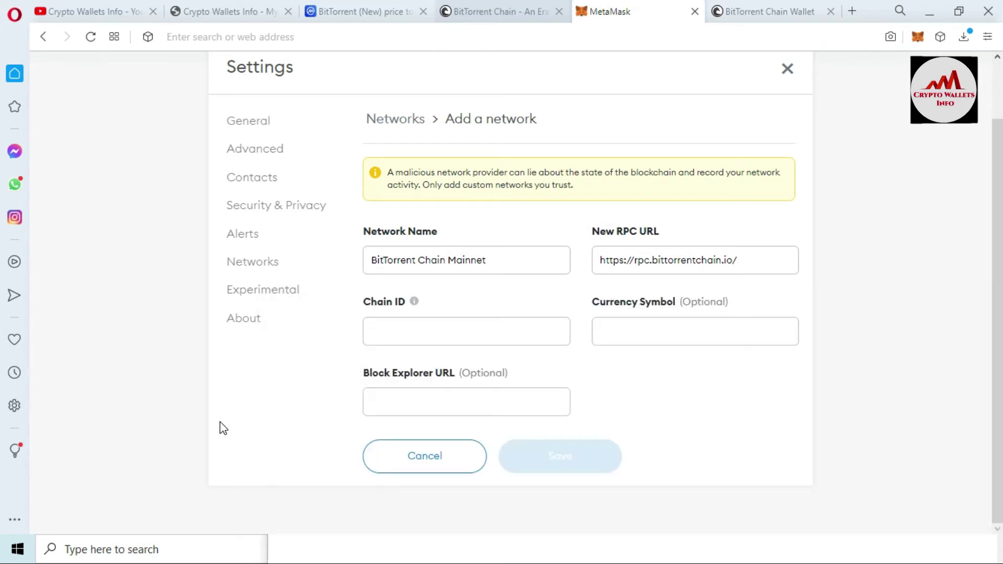
click(458, 338)
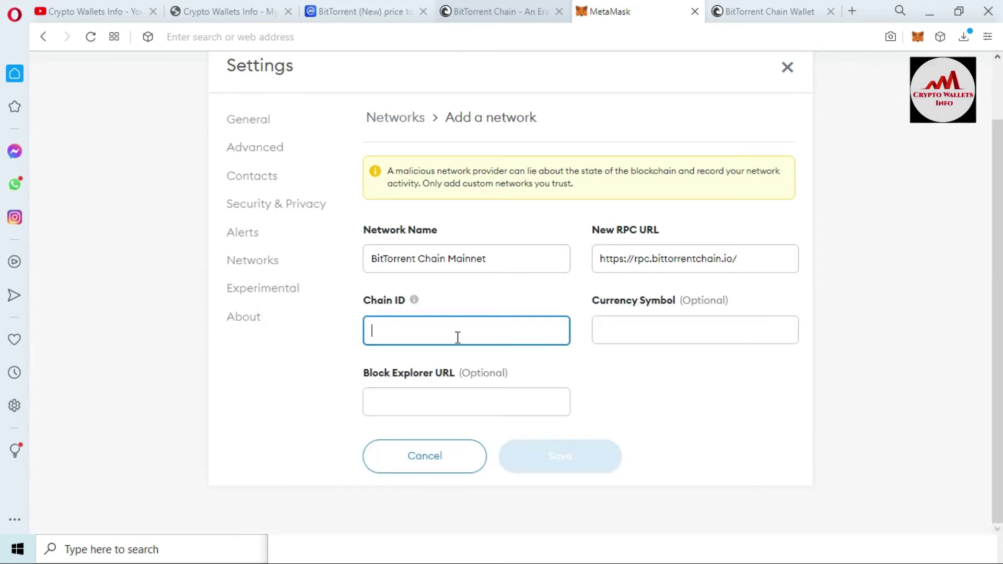
key(ctrl+v)
Copy the currency symbol BTT from the notes for the Currency Symbol field.
click(471, 559)
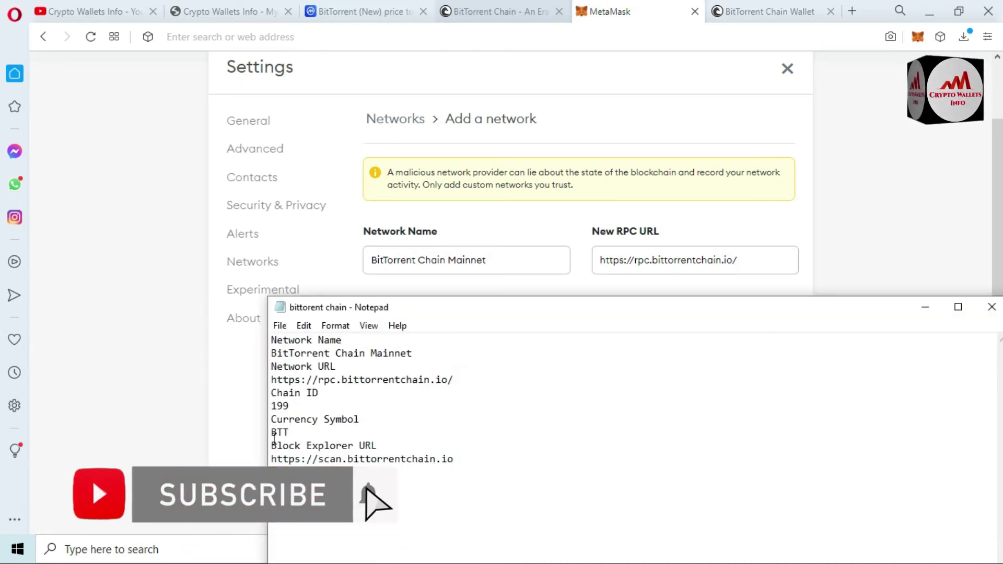
drag(272, 432, 300, 432)
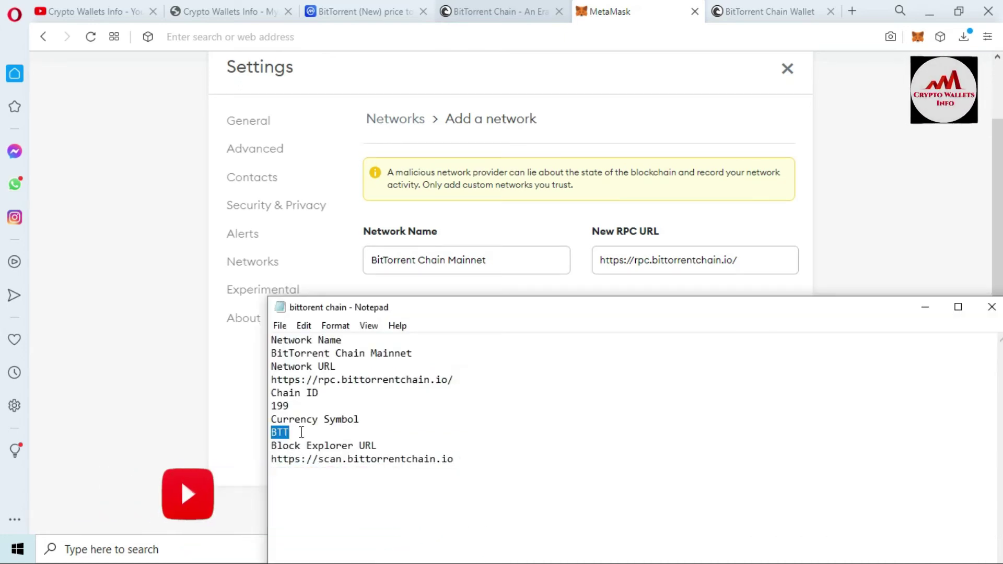
key(ctrl+c)
key(alt+Tab)
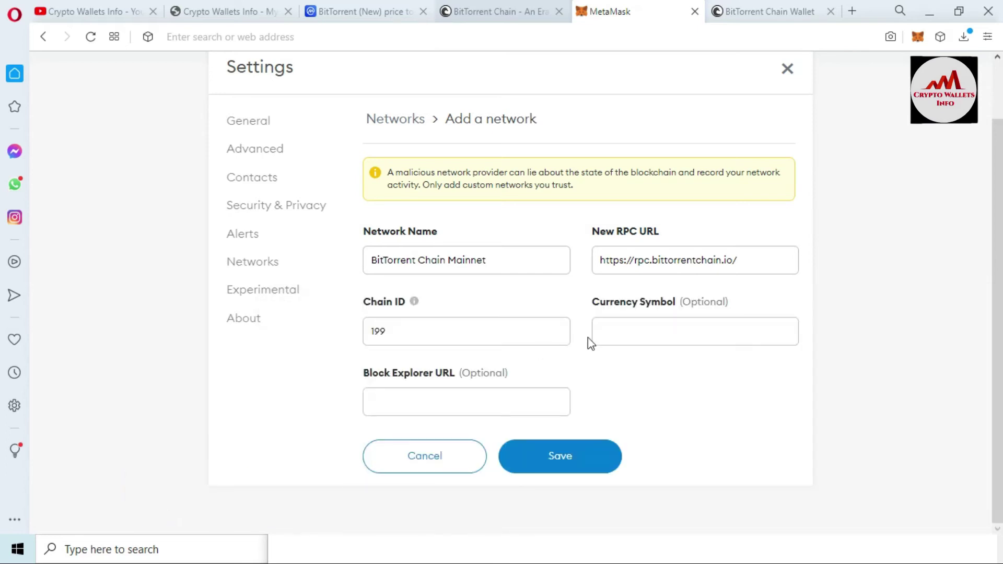
click(640, 324)
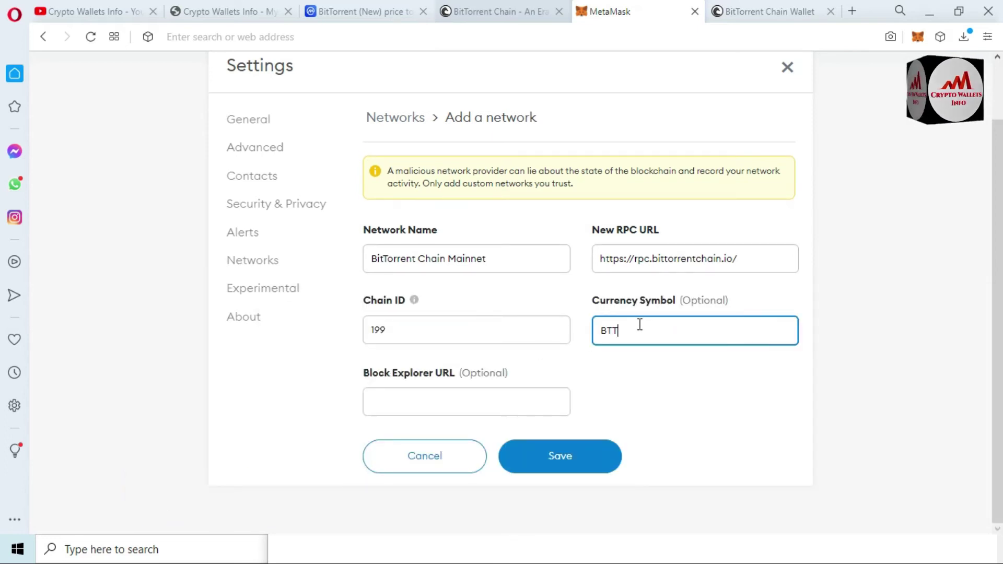
key(alt+Tab)
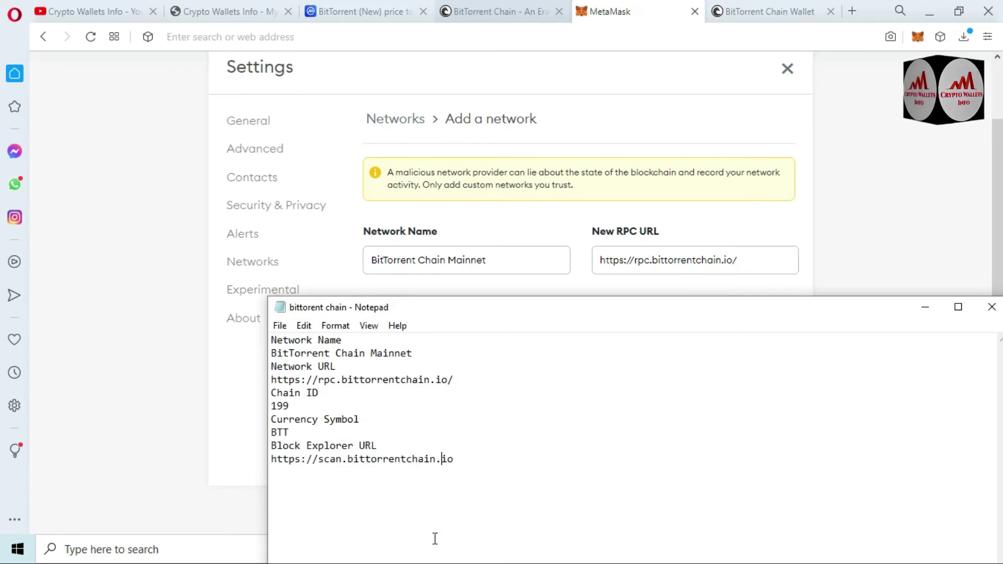
drag(273, 459, 503, 461)
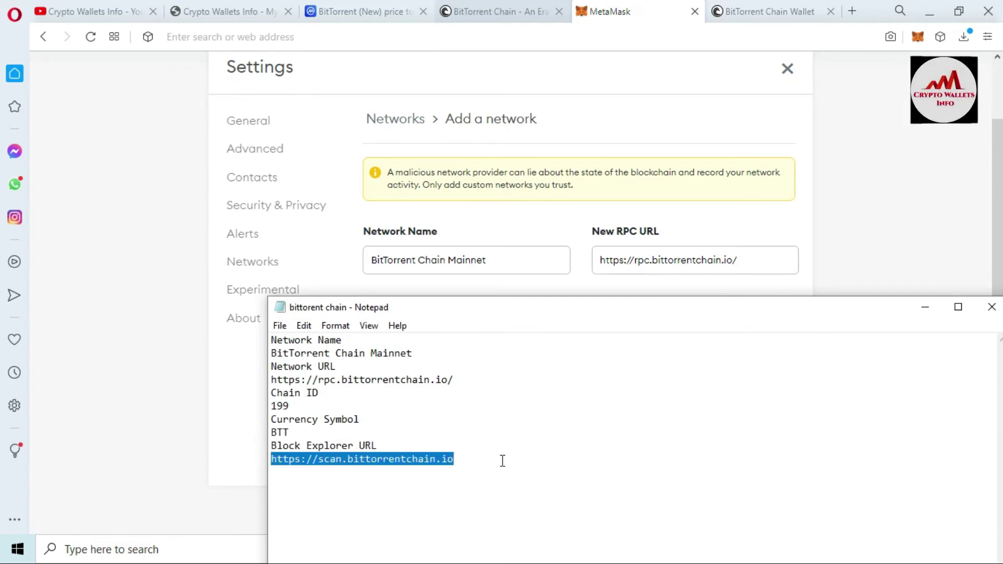
click(146, 422)
click(423, 412)
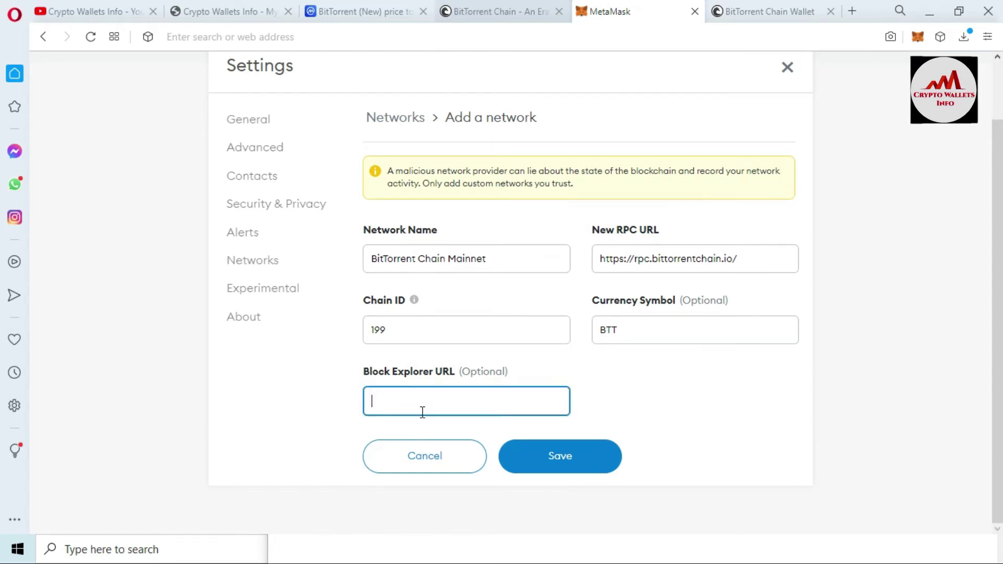
key(ctrl+v)
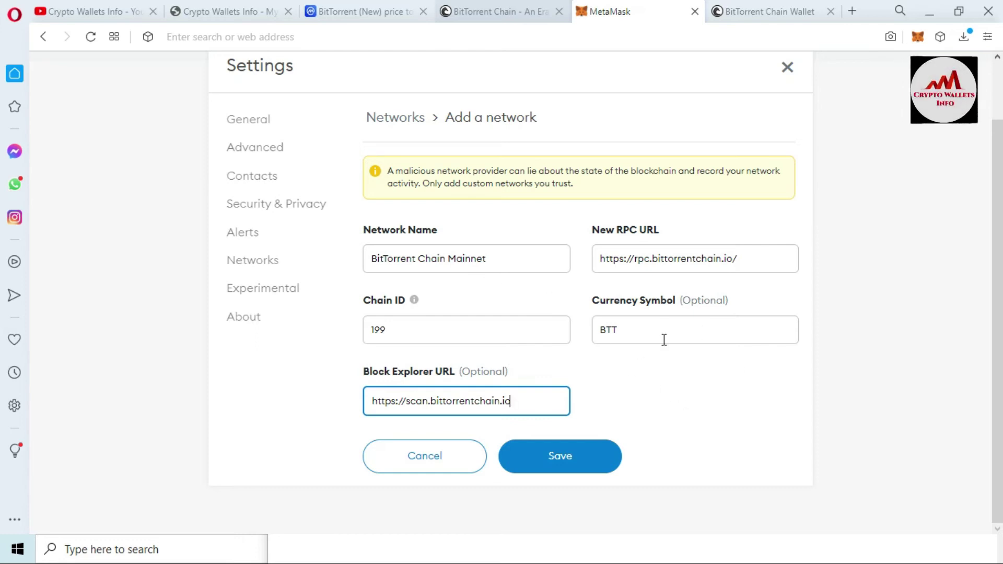
Save the BitTorrent Chain Mainnet network and minimize the Notepad notes.
click(544, 461)
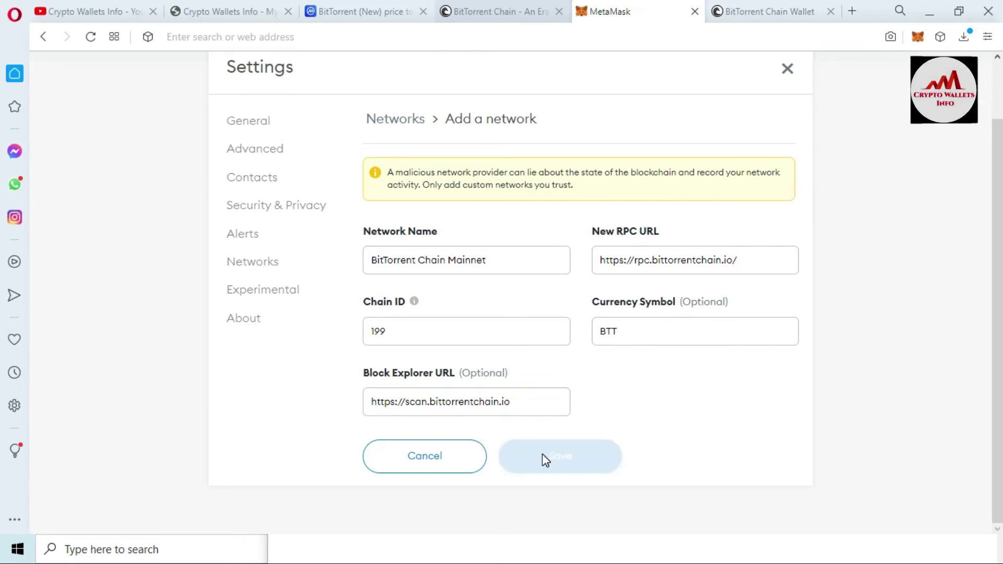
click(556, 543)
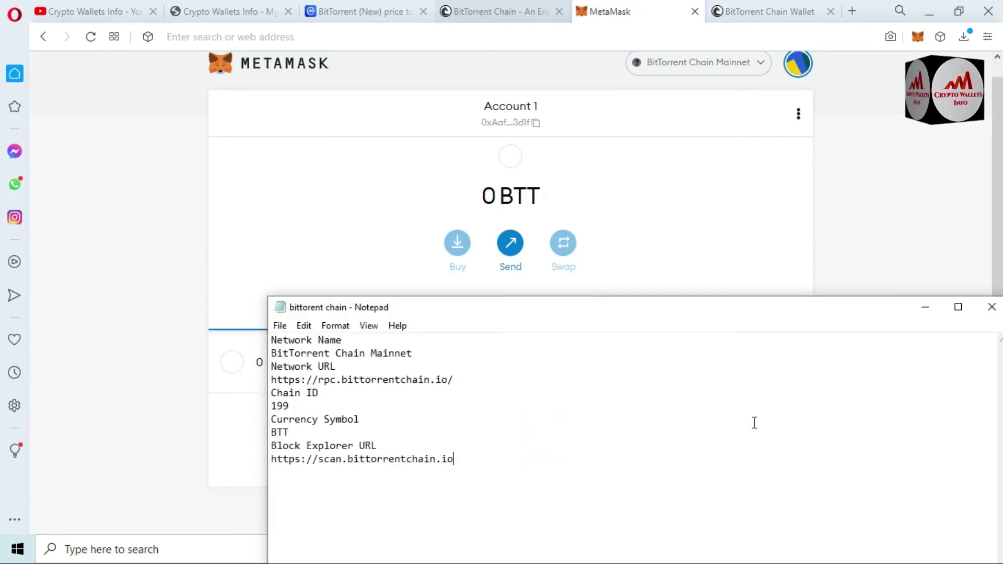
click(926, 308)
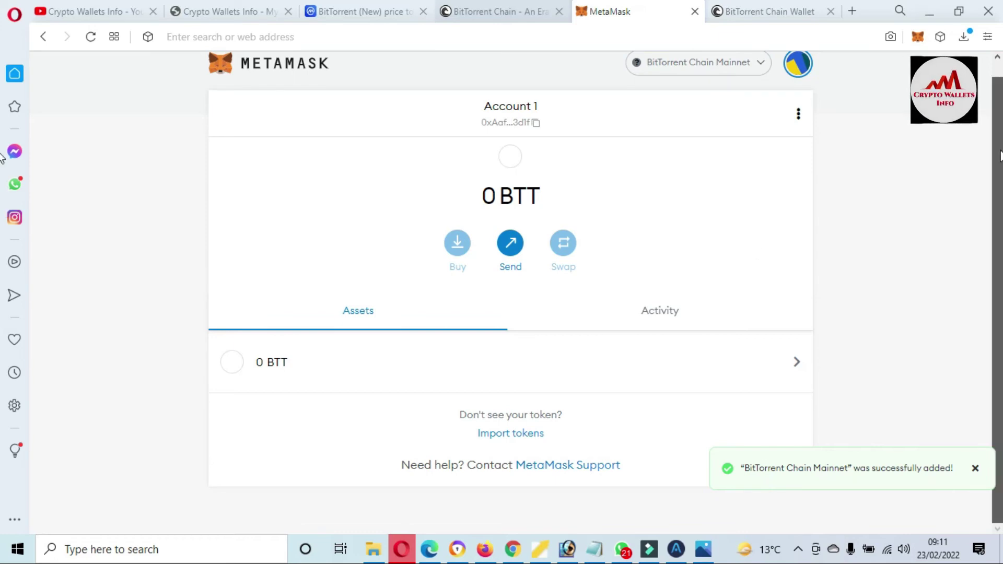
Confirm BitTorrent Chain Mainnet in the networks list and open the 0 BTT asset page.
scroll(801, 104, up, 1)
click(760, 81)
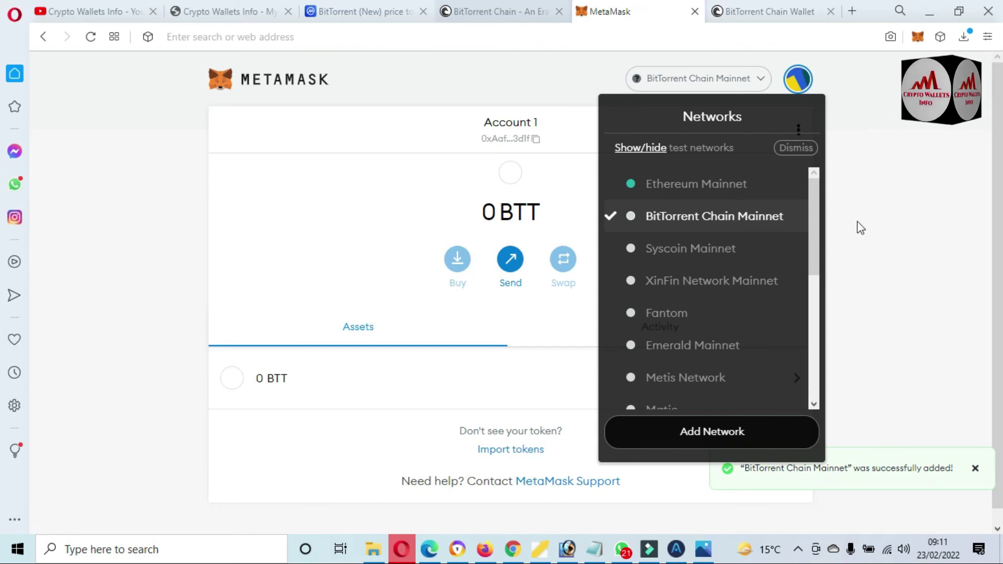
click(904, 260)
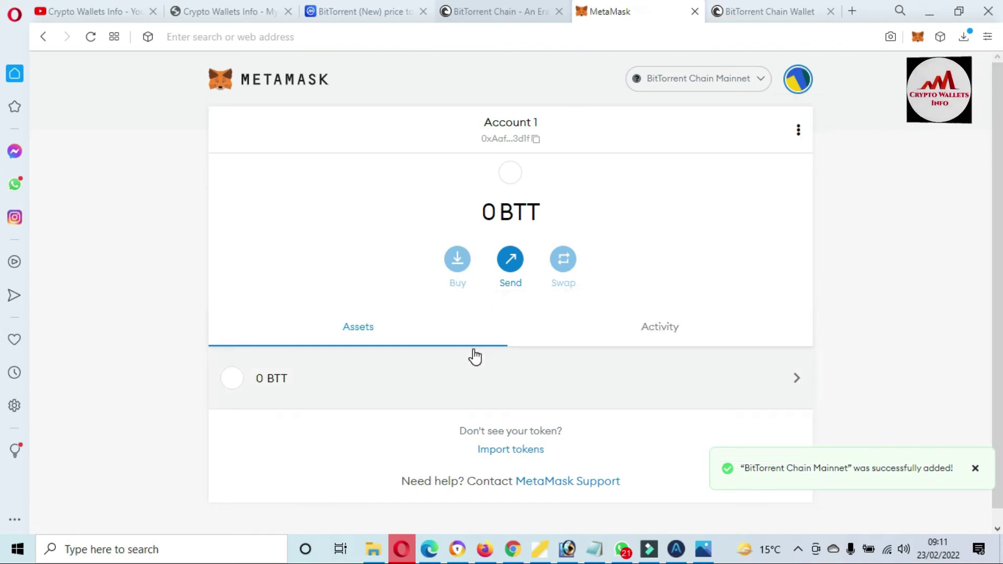
click(295, 390)
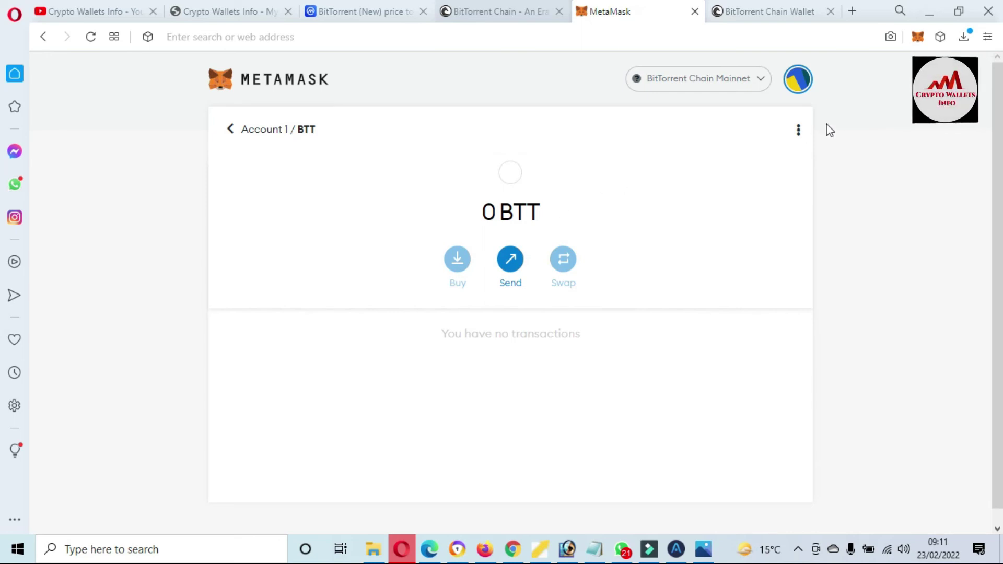
Open Account 1 details with its QR code and copy the account address.
click(798, 128)
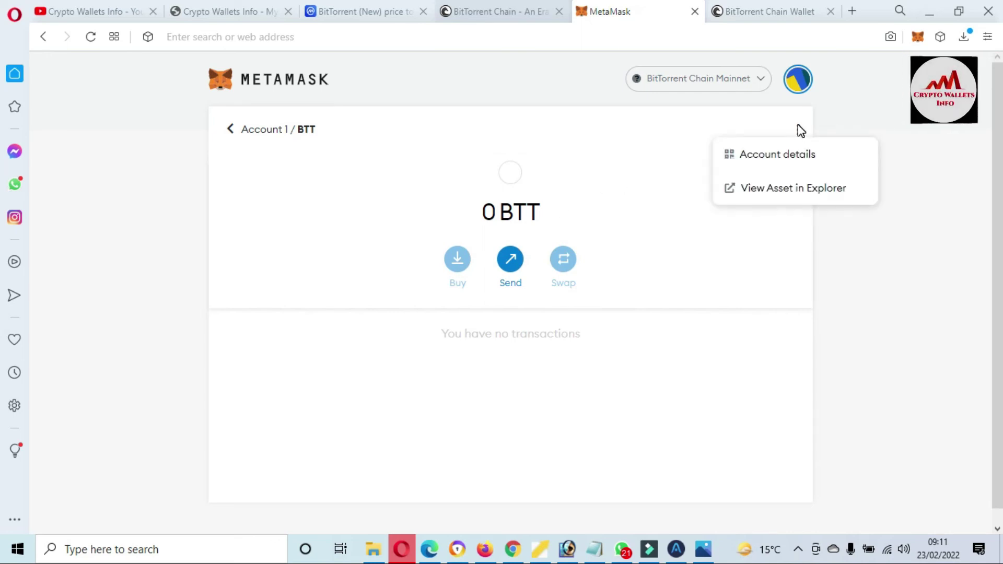
click(759, 154)
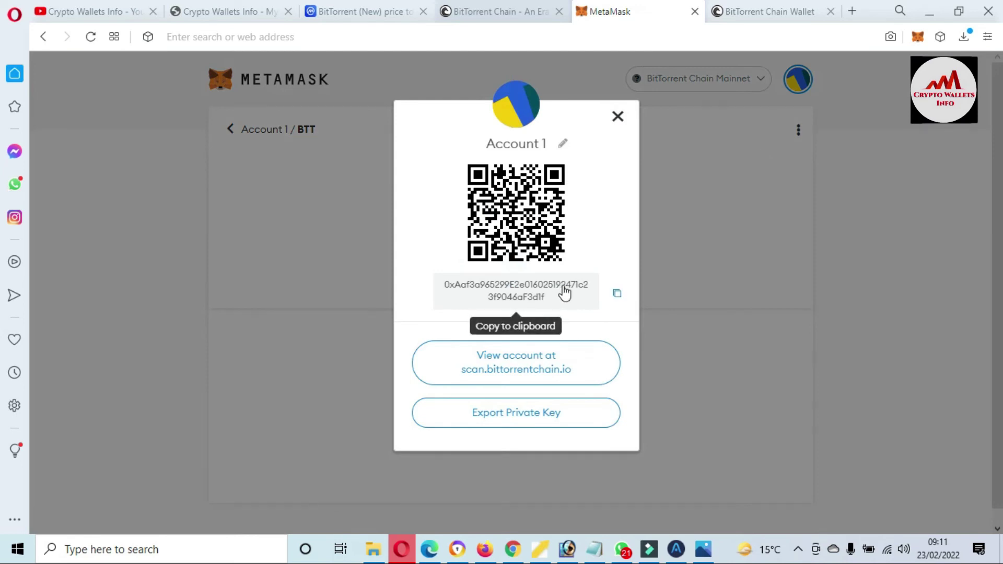
drag(553, 302, 446, 290)
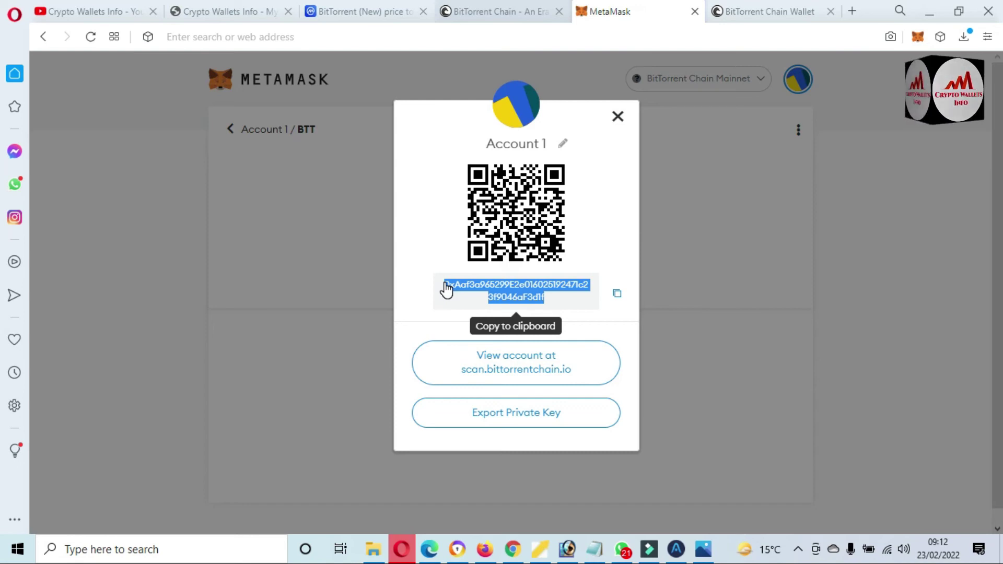
click(446, 289)
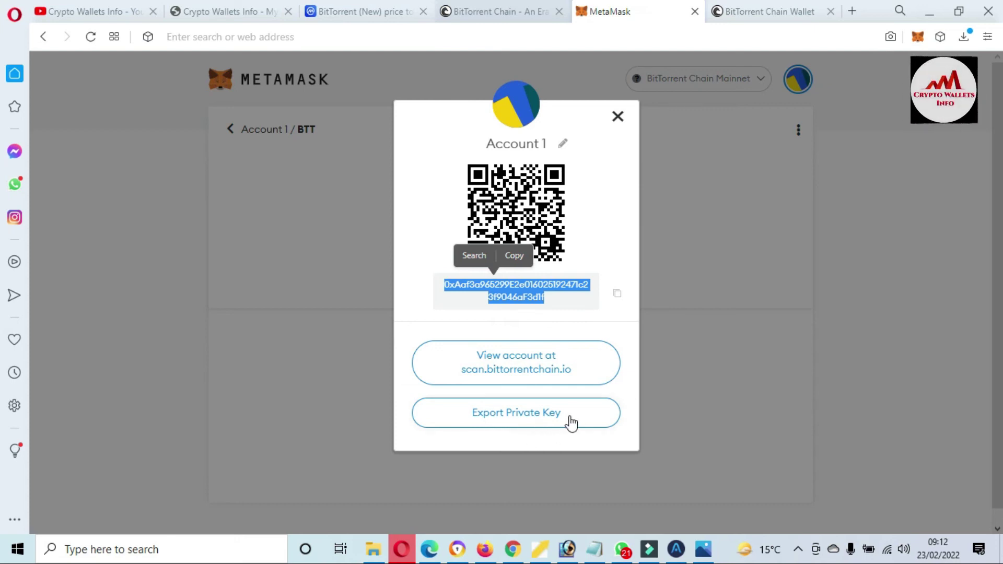
Export the private key by entering the wallet password, copy the key, and close the dialog.
click(548, 424)
click(487, 286)
text(•••••••••••••)
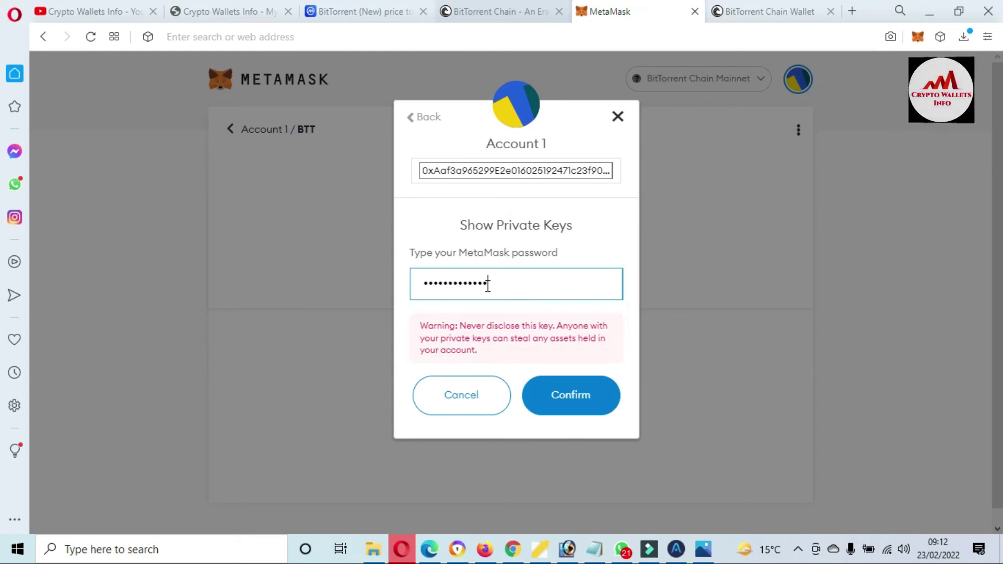
click(585, 307)
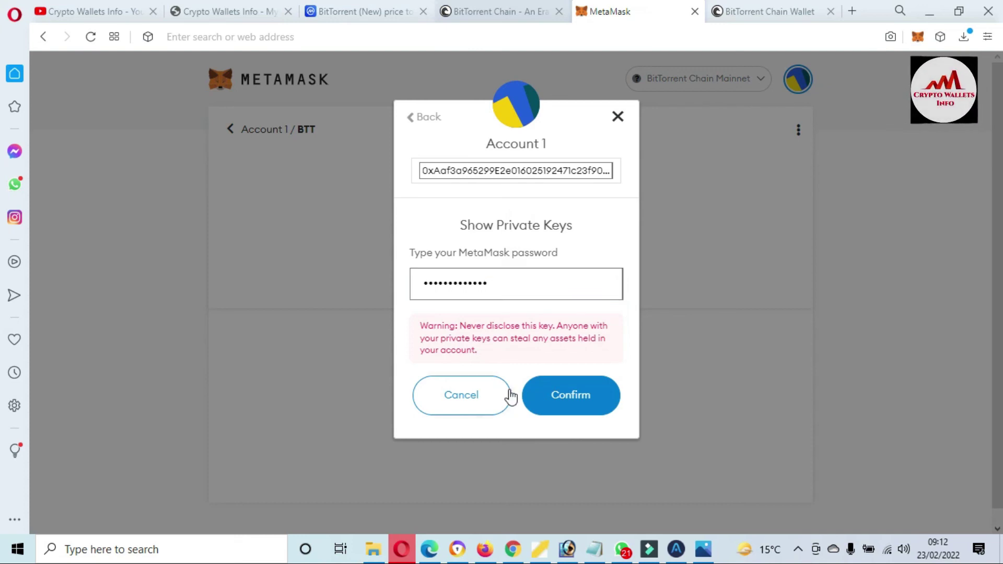
click(573, 389)
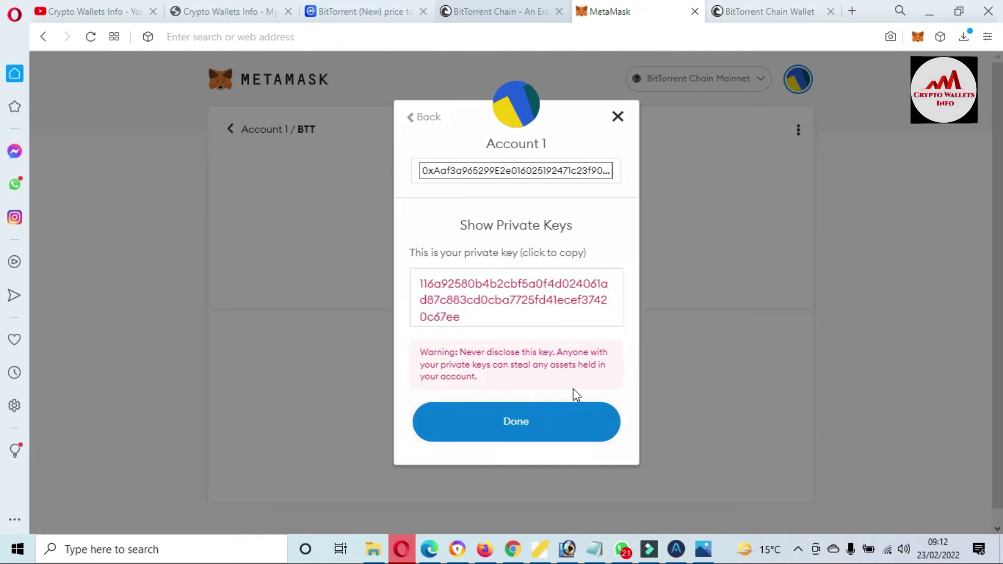
click(478, 321)
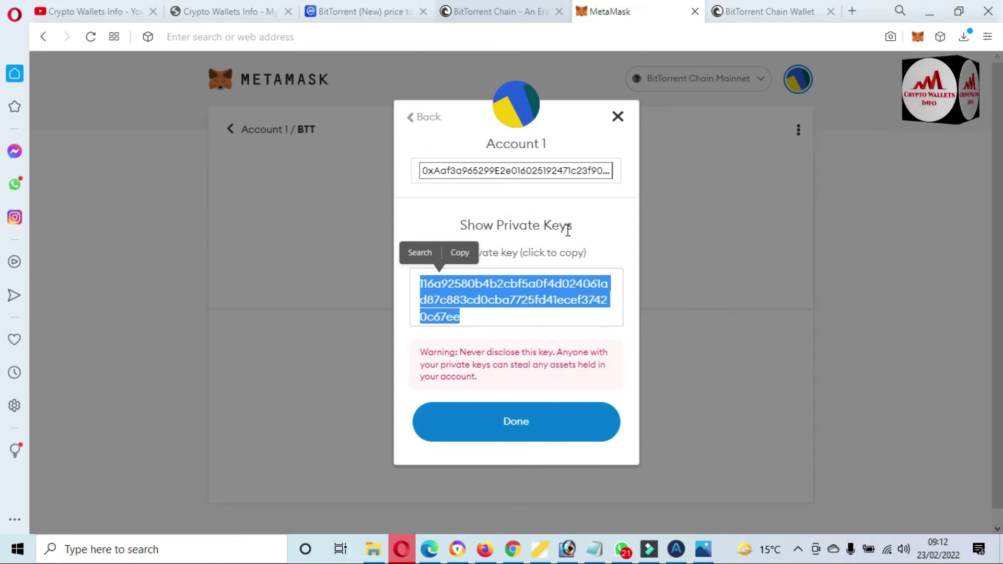
click(528, 433)
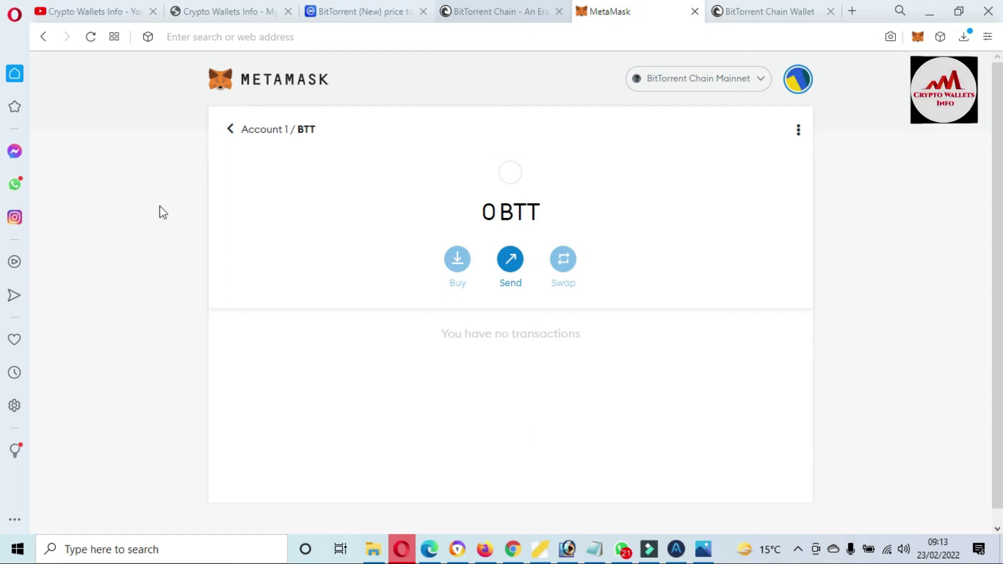
Move from the Crypto Wallets Info YouTube tab to the cryptowalletsinfo.com site tab.
click(76, 10)
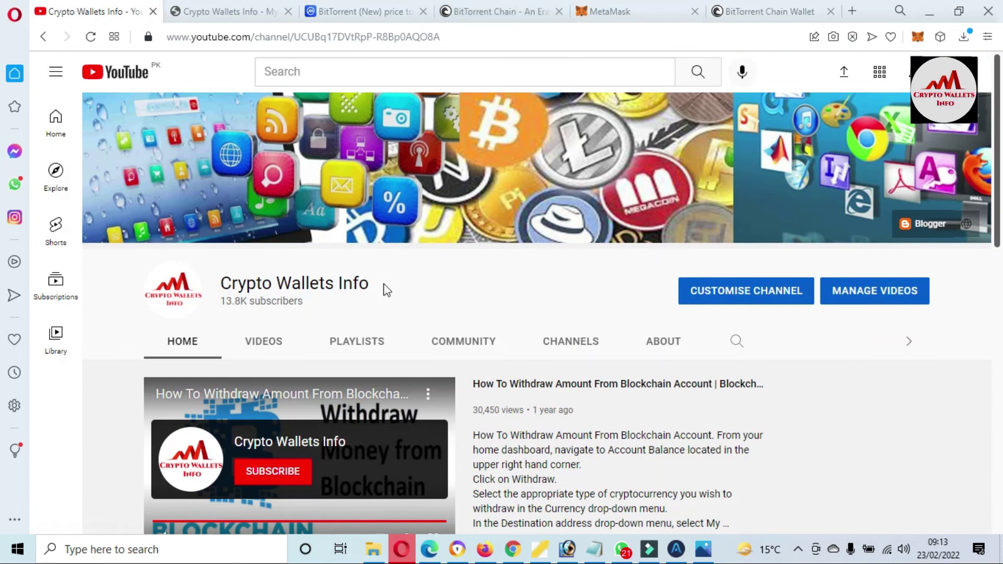
drag(371, 286, 215, 293)
click(211, 6)
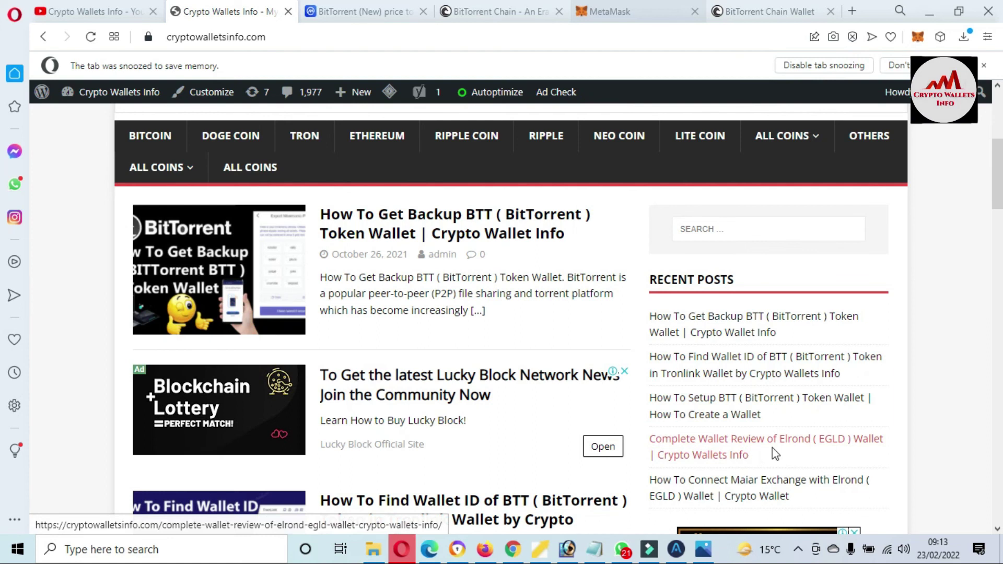
click(798, 549)
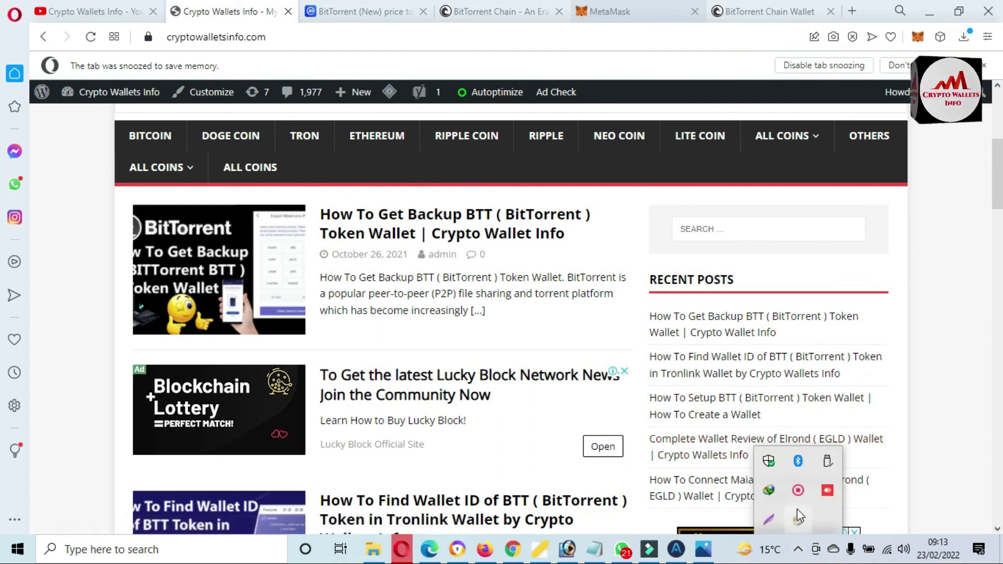